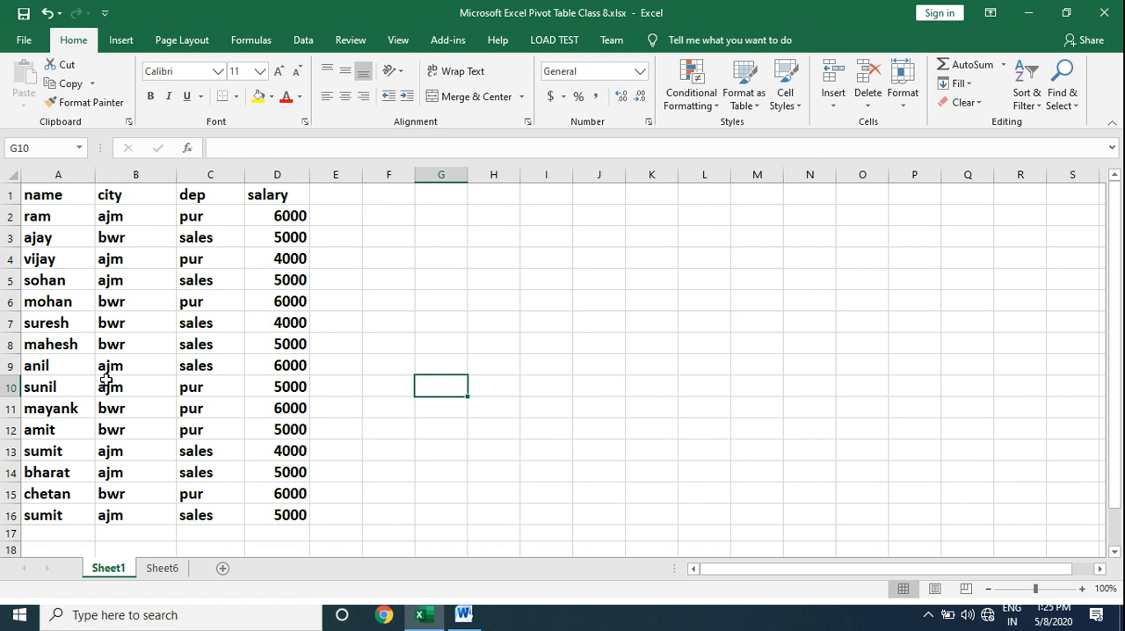
Create a PivotTable from the Sheet1 data range A1:D16, placed on the existing worksheet at cell G2.
{"action": "left_click", "coordinate": [120, 343]}
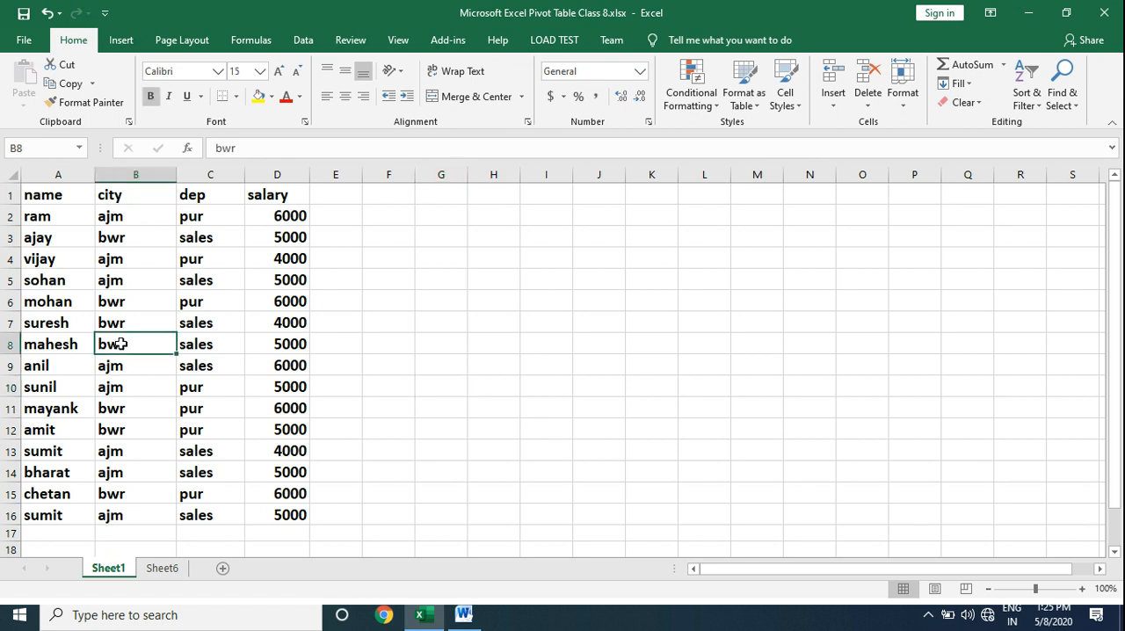
{"action": "left_click", "coordinate": [123, 41]}
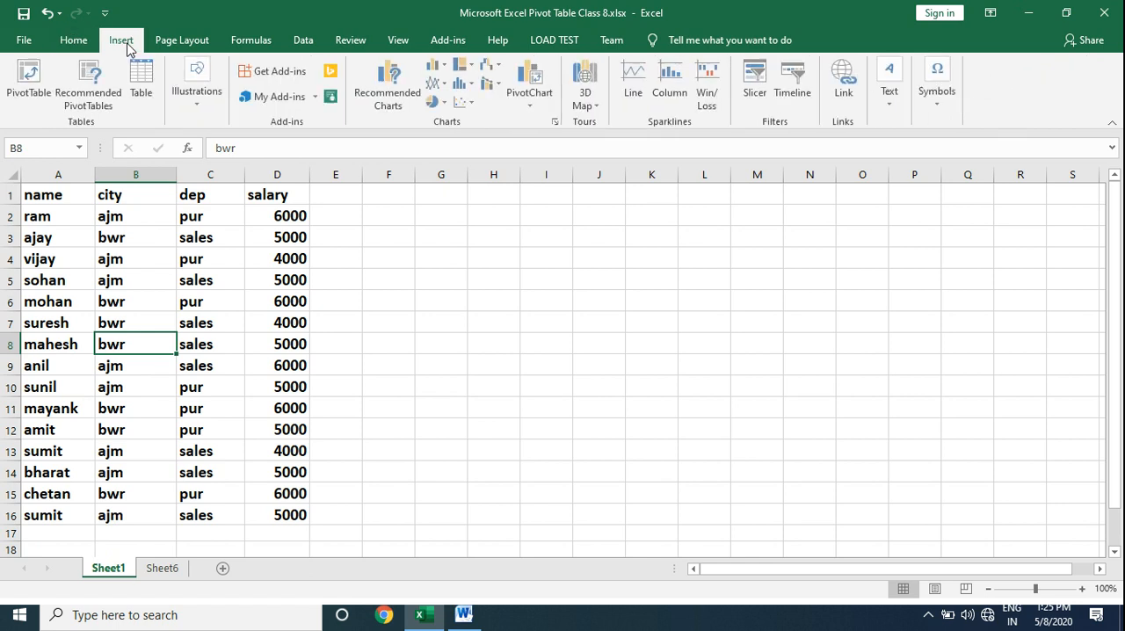
{"action": "left_click", "coordinate": [30, 79]}
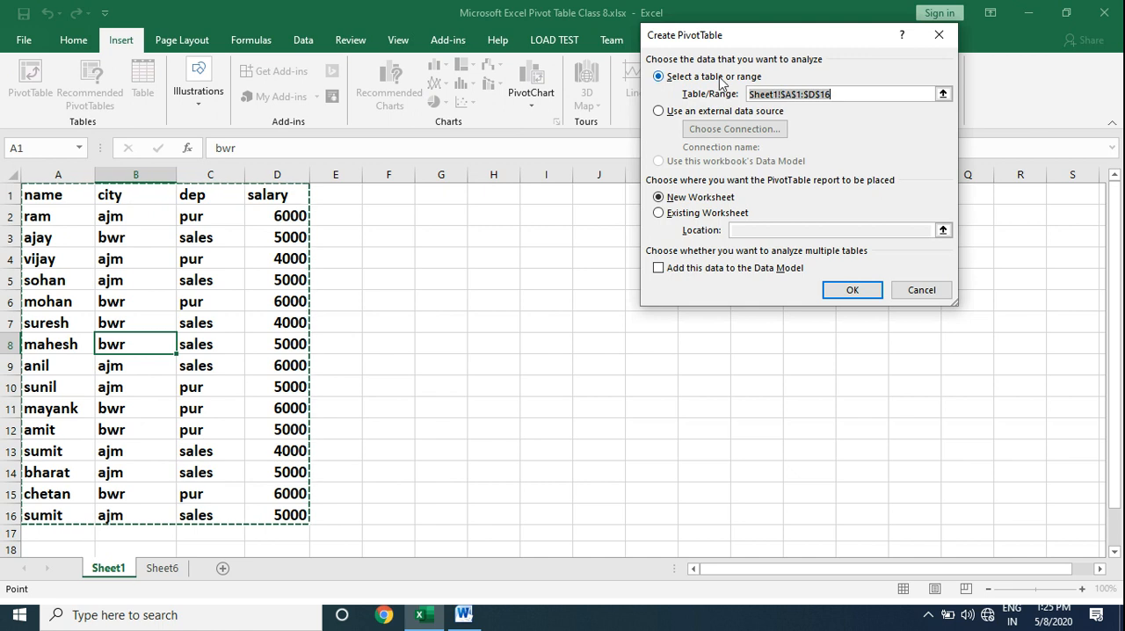
{"action": "left_click_drag", "start_coordinate": [764, 35], "coordinate": [587, 154]}
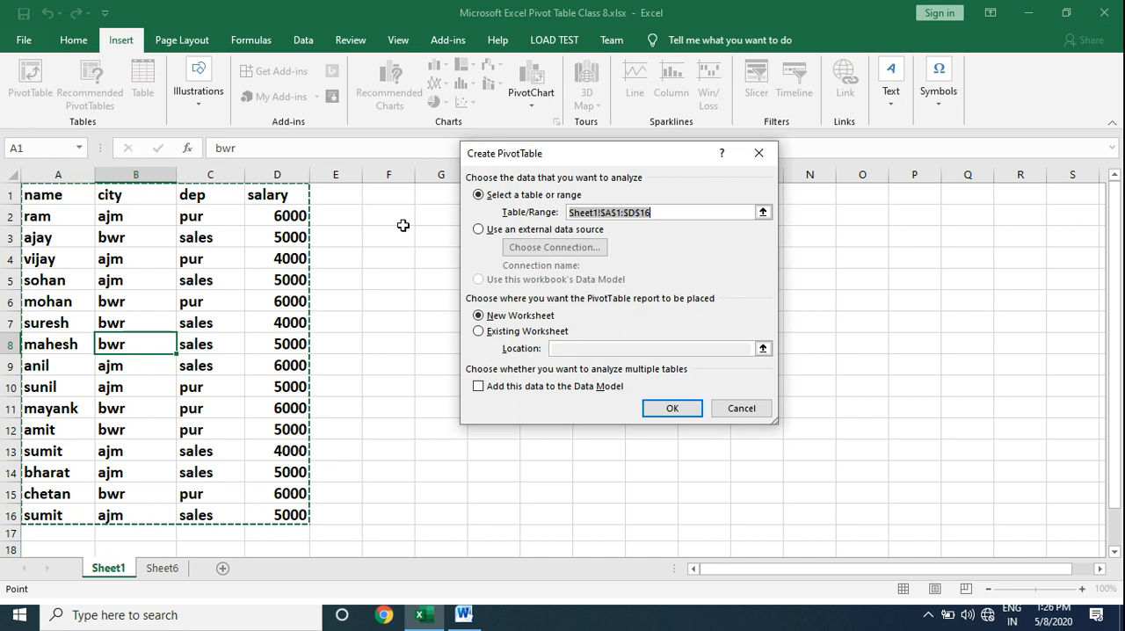
{"action": "left_click", "coordinate": [480, 333]}
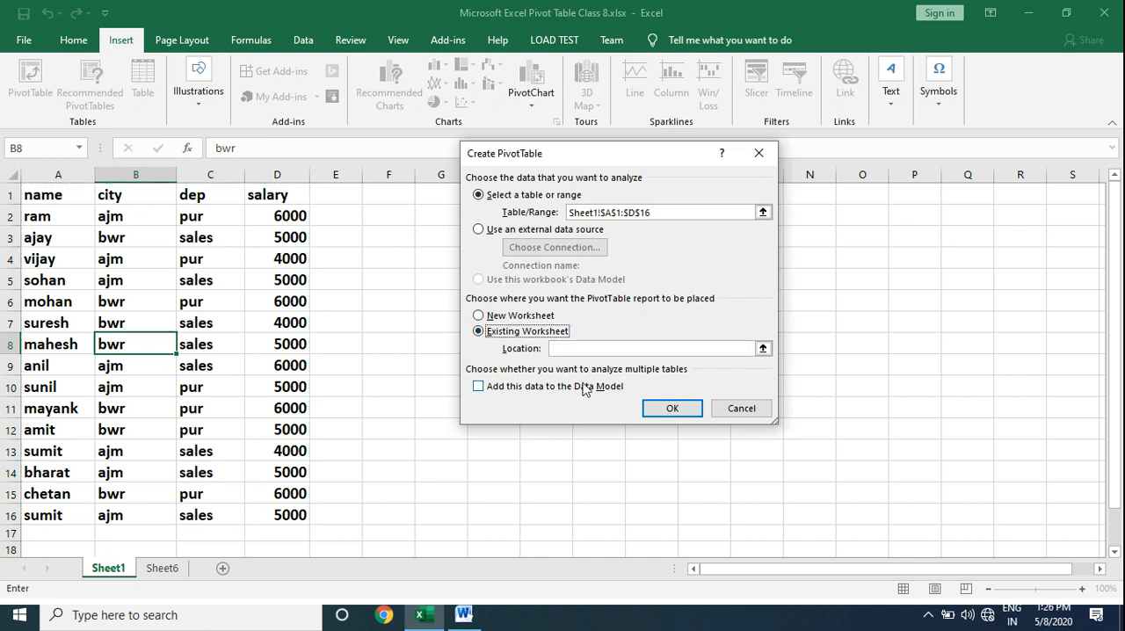
{"action": "left_click", "coordinate": [576, 349]}
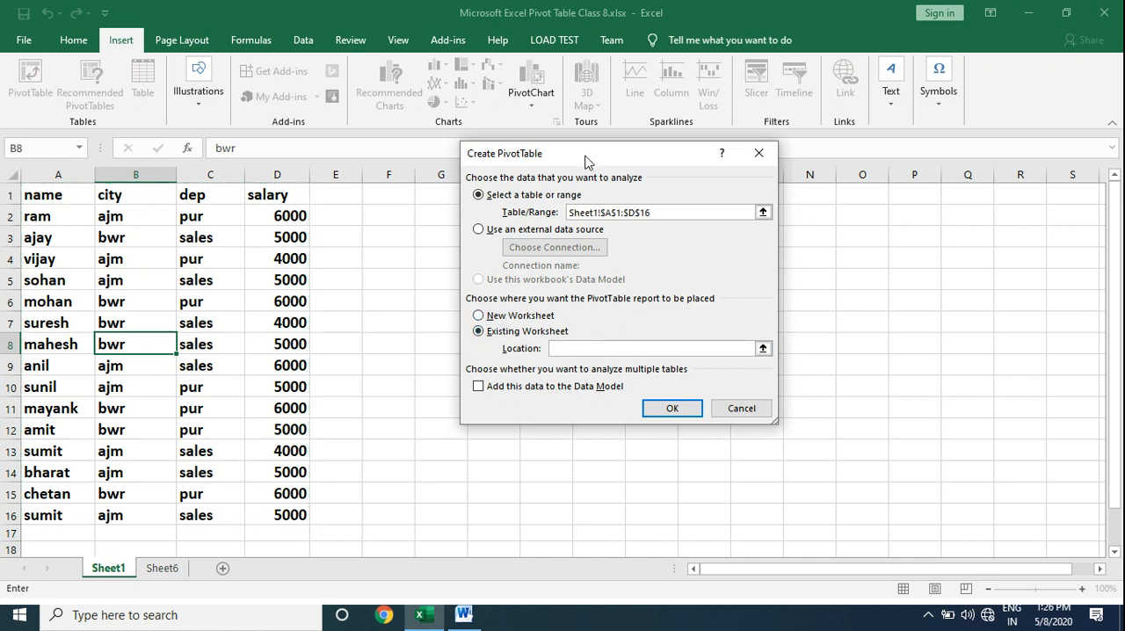
{"action": "left_click", "coordinate": [434, 217]}
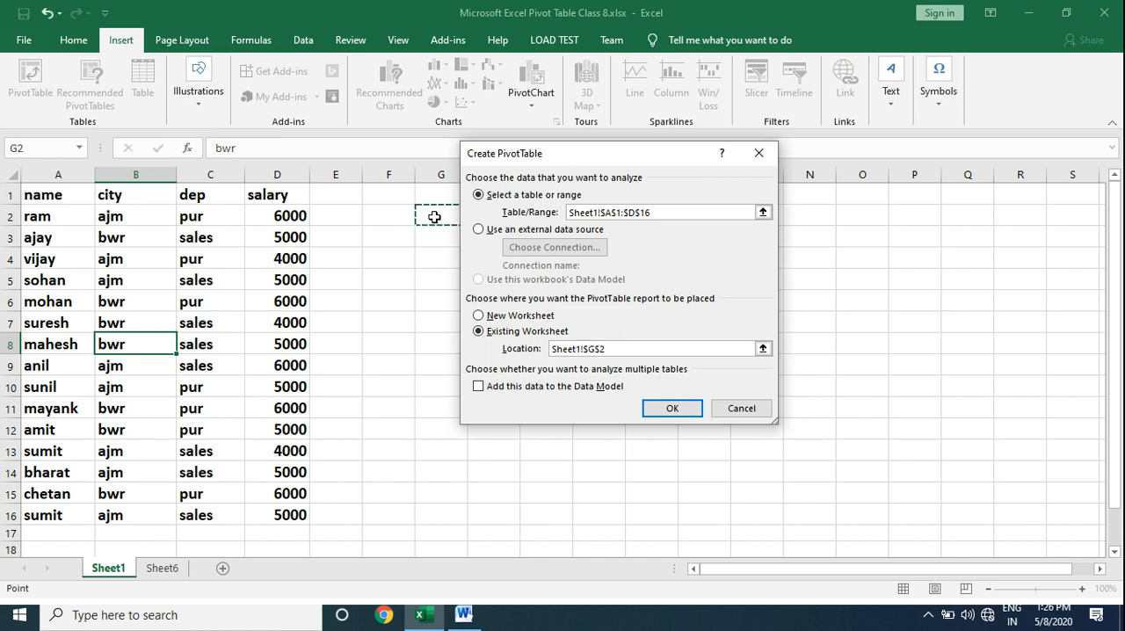
{"action": "left_click", "coordinate": [664, 409]}
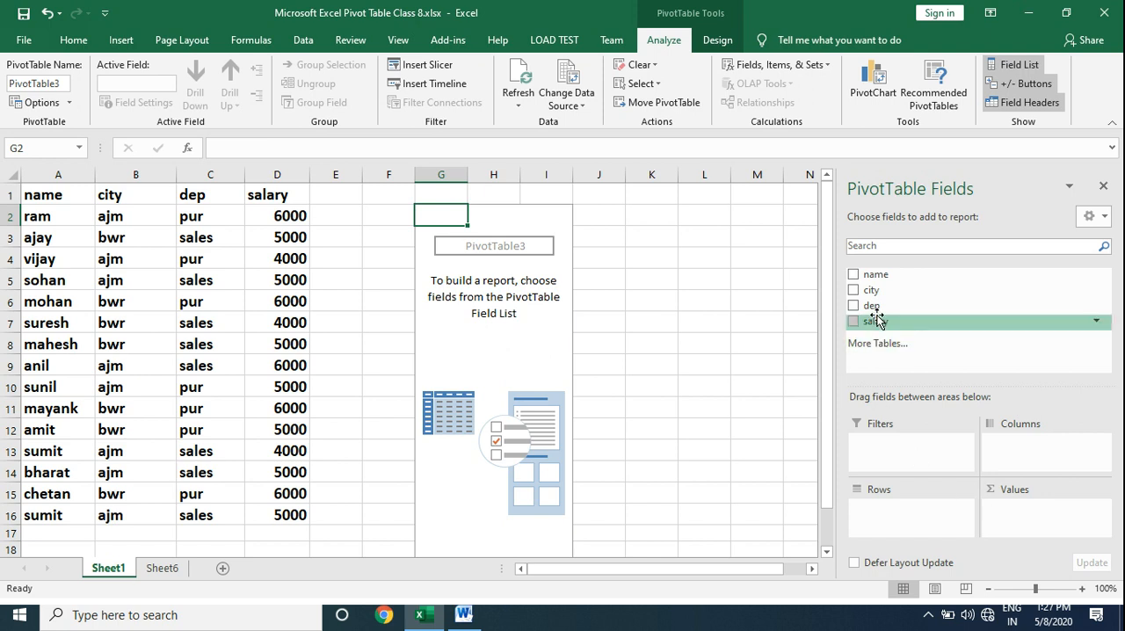
Lay out the PivotTable with city as columns, dep as rows and the sum of salary as values.
{"action": "left_click_drag", "start_coordinate": [882, 297], "coordinate": [1026, 451]}
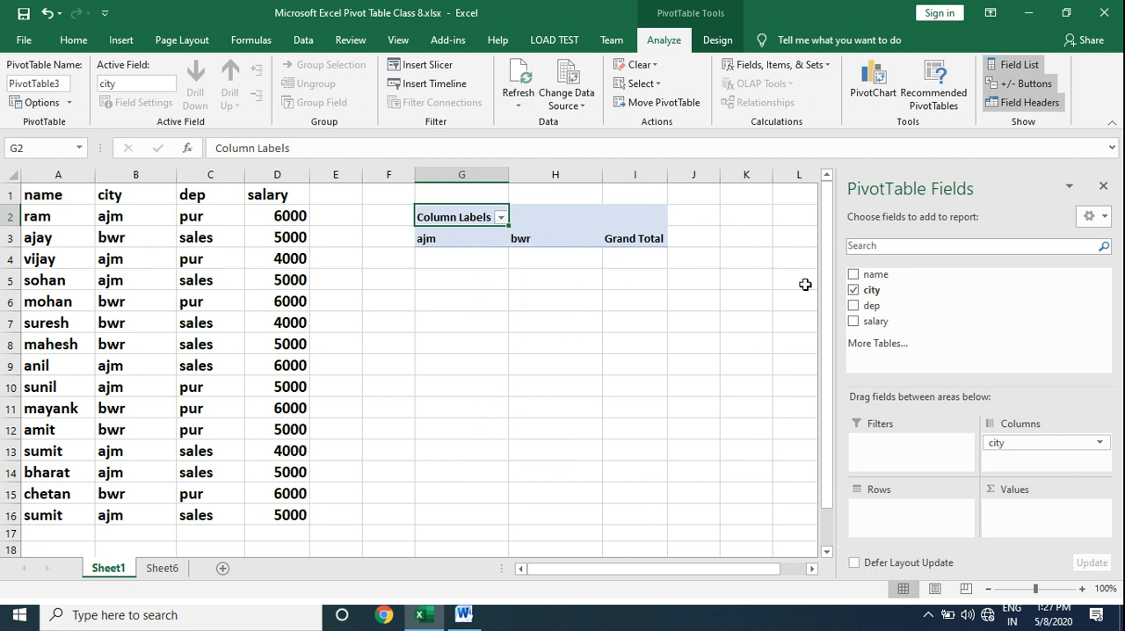
{"action": "left_click_drag", "start_coordinate": [873, 307], "coordinate": [894, 525]}
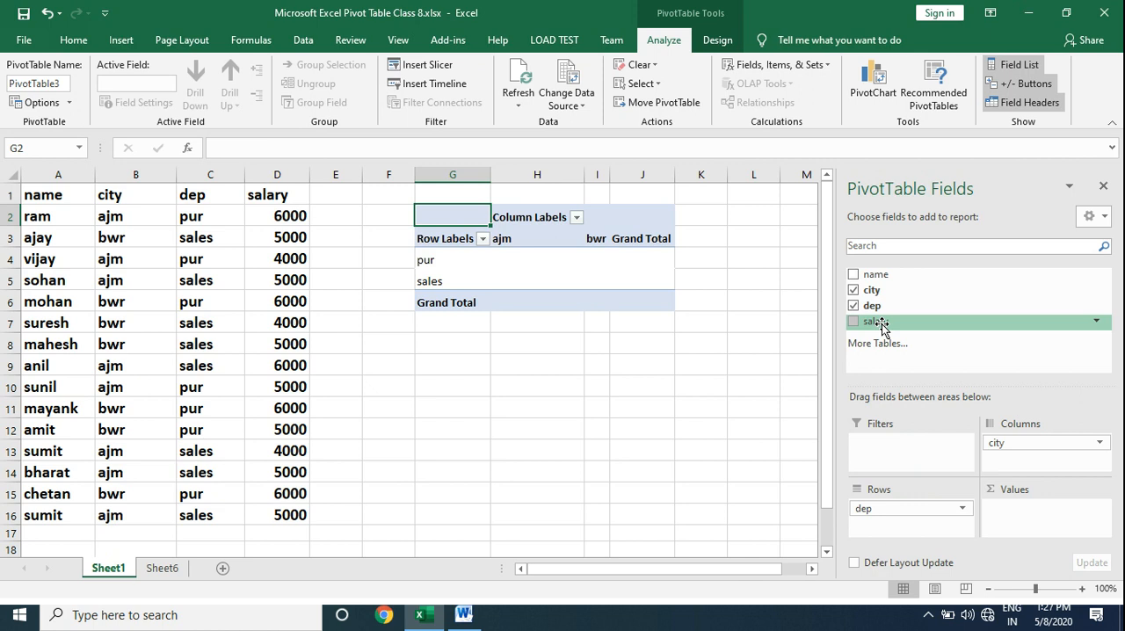
{"action": "left_click_drag", "start_coordinate": [881, 323], "coordinate": [1021, 517]}
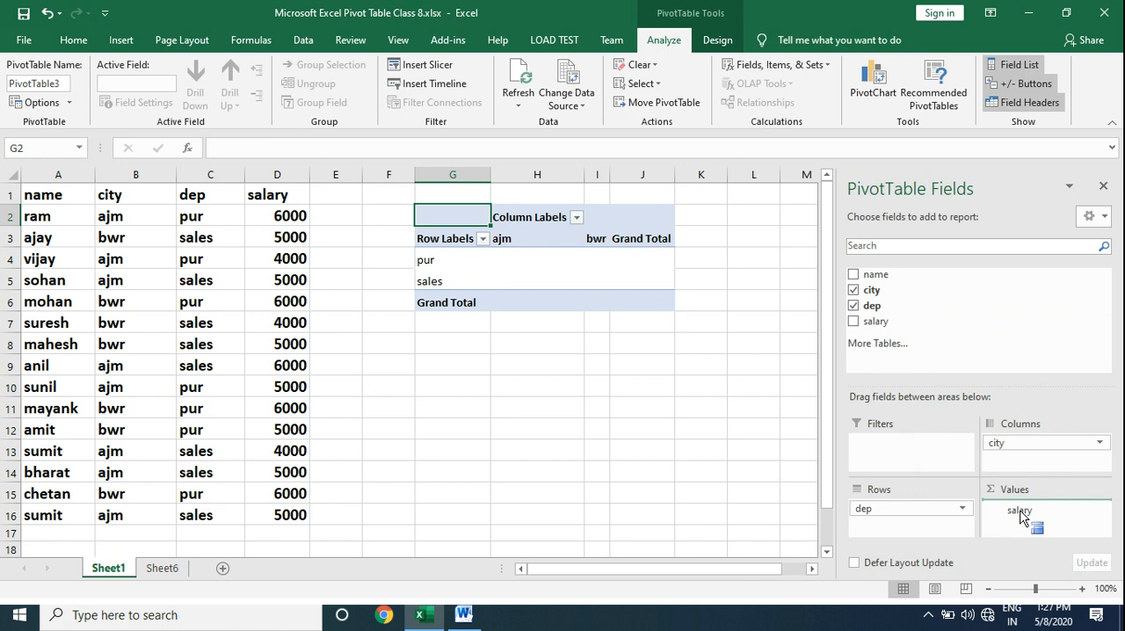
{"action": "left_click_drag", "start_coordinate": [1021, 513], "coordinate": [1020, 513]}
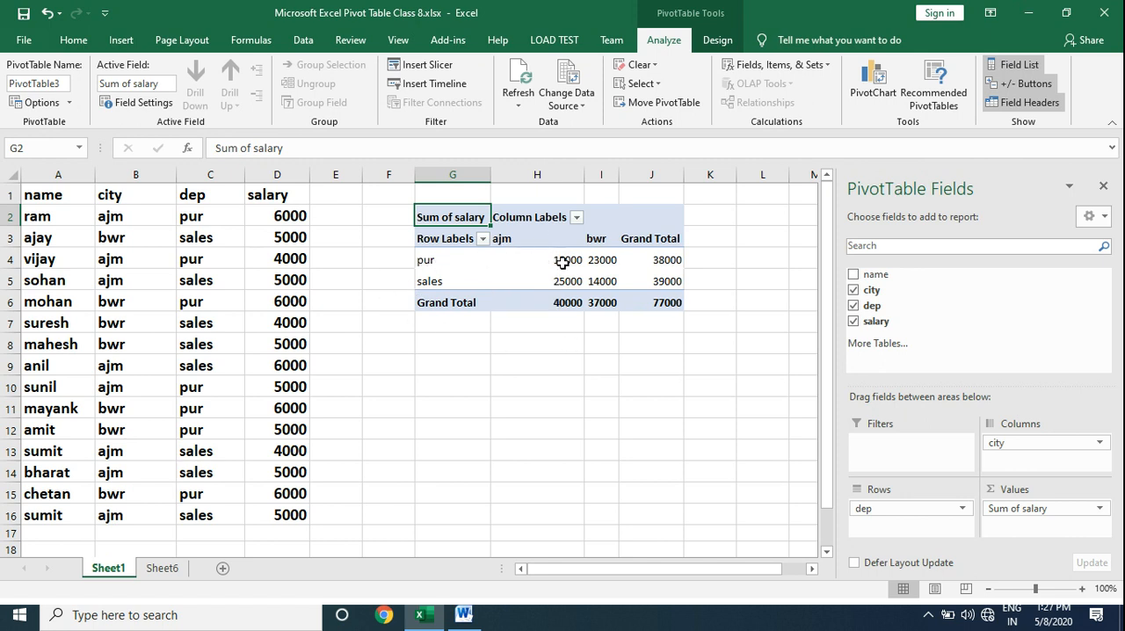
Add the count of name to the PivotTable values and close the field list.
{"action": "mouse_move", "coordinate": [603, 262]}
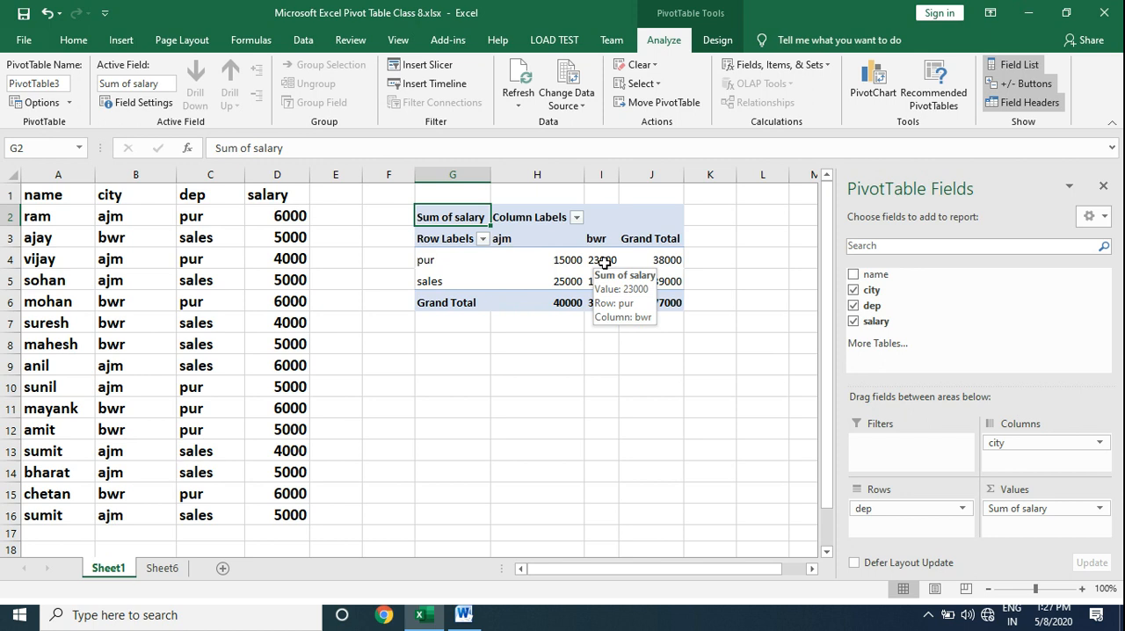
{"action": "mouse_move", "coordinate": [665, 270]}
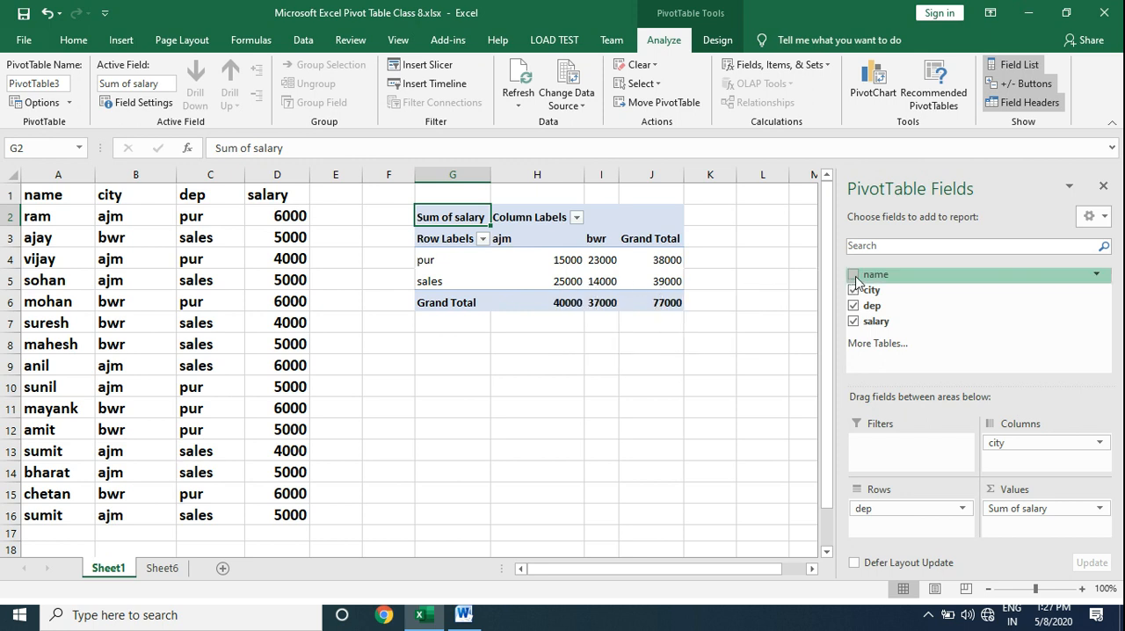
{"action": "left_click_drag", "start_coordinate": [861, 278], "coordinate": [1020, 534]}
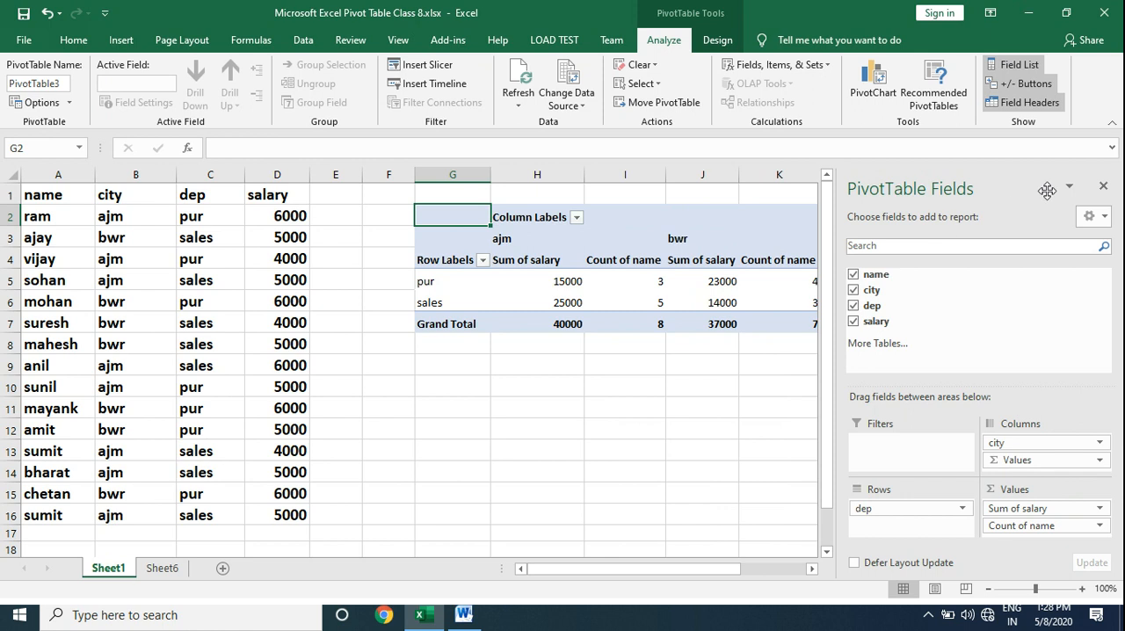
{"action": "left_click", "coordinate": [1103, 186]}
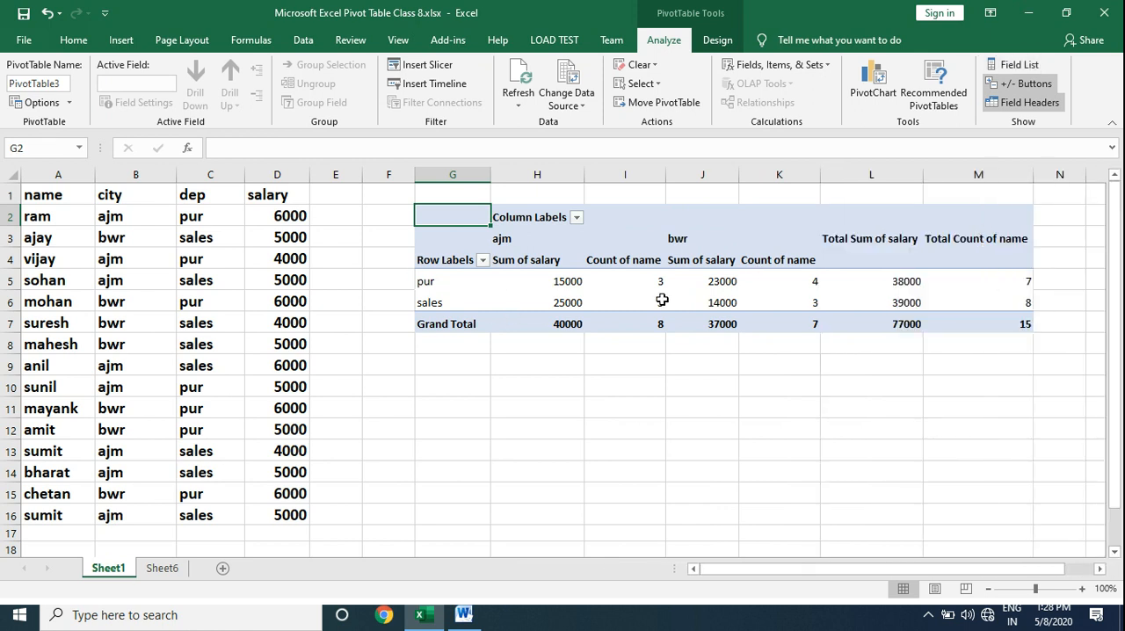
Extract the source records behind the pur department's sum of salary for ajm onto a new sheet.
{"action": "mouse_move", "coordinate": [662, 294]}
{"action": "mouse_move", "coordinate": [1017, 284]}
{"action": "left_click", "coordinate": [552, 281]}
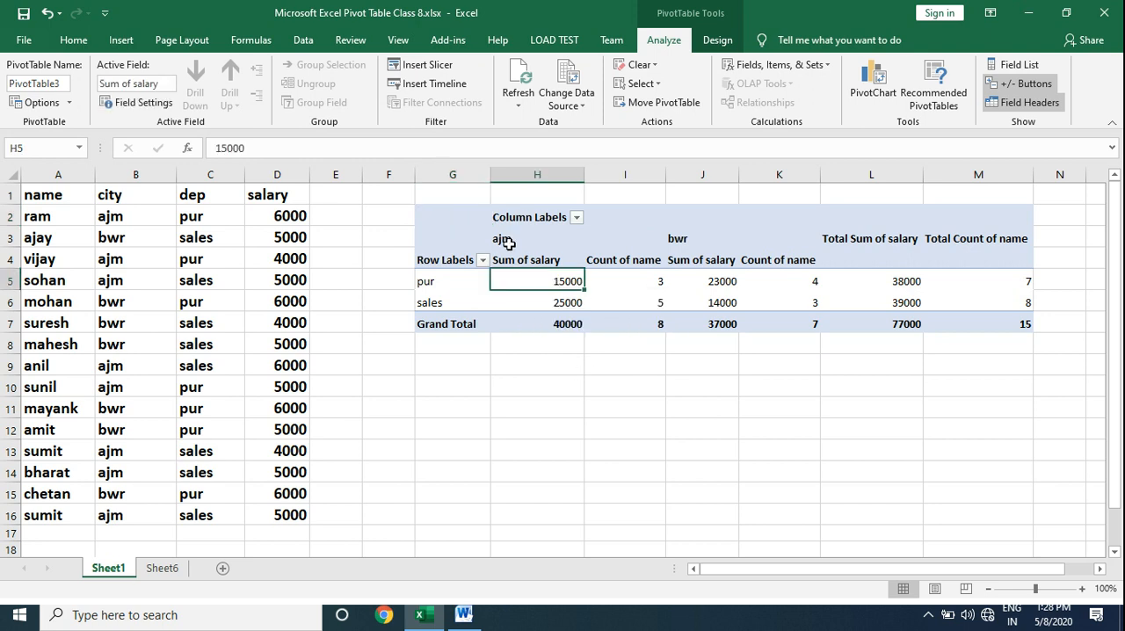
{"action": "mouse_move", "coordinate": [535, 282]}
{"action": "mouse_move", "coordinate": [571, 281]}
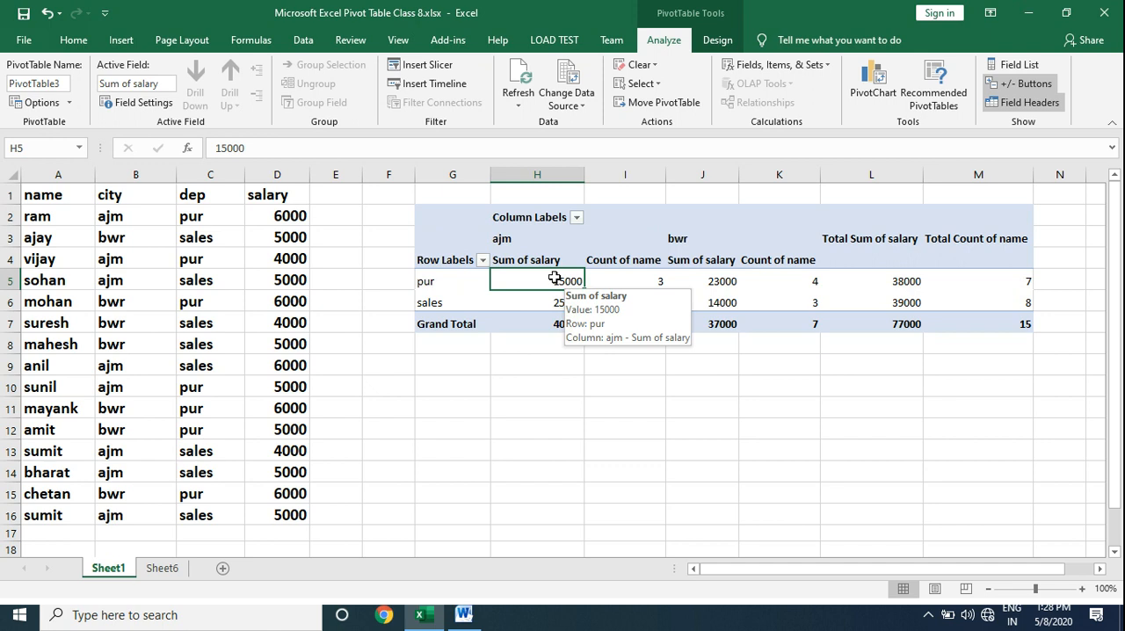
{"action": "double_click", "coordinate": [555, 280]}
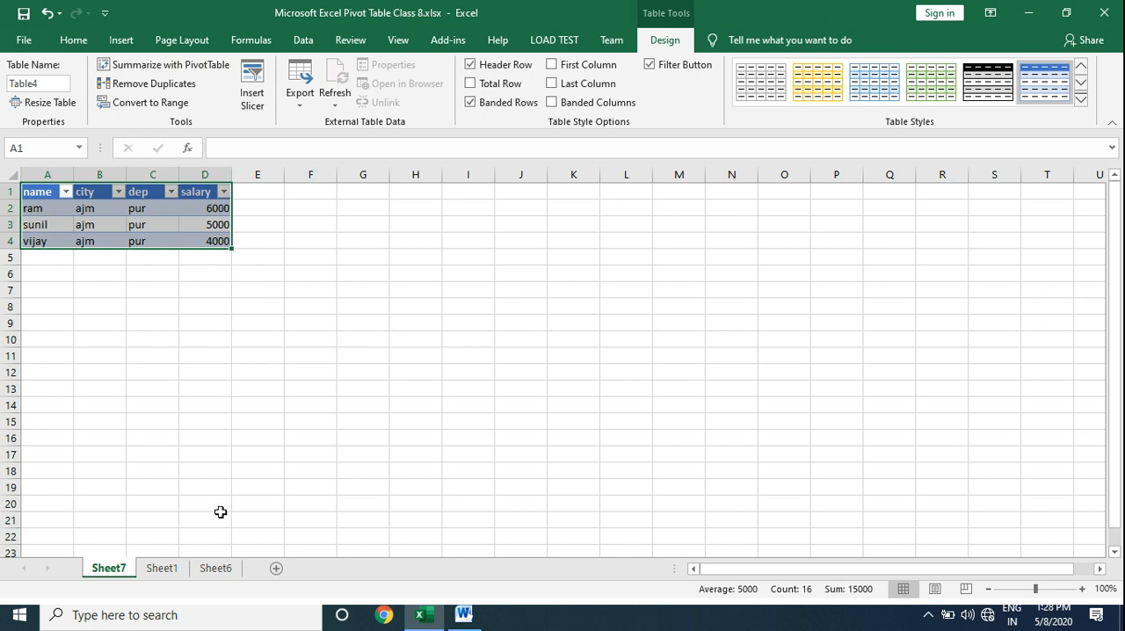
From the PivotTable on Sheet1, extract the records behind the sales department's sum of salary for bwr onto a new sheet.
{"action": "left_click", "coordinate": [173, 570]}
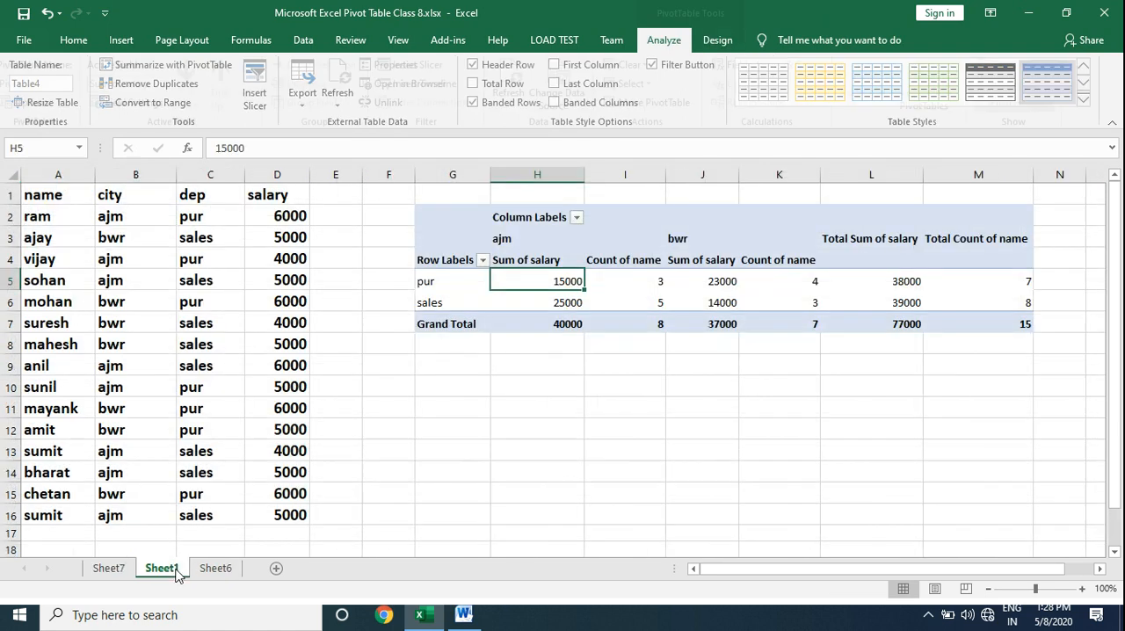
{"action": "left_click", "coordinate": [729, 285]}
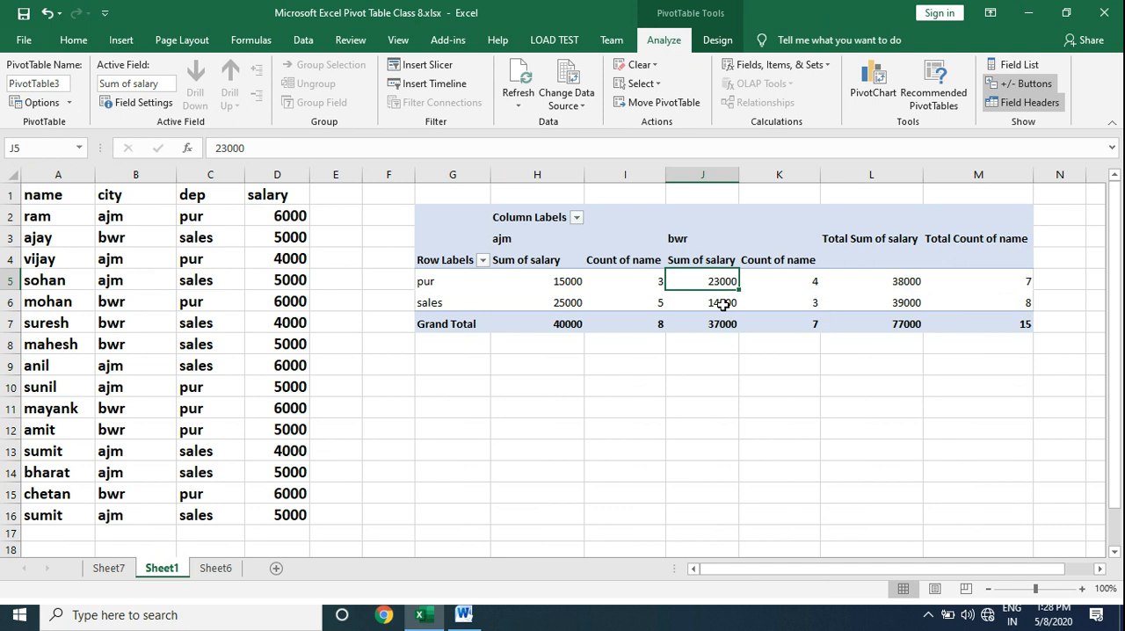
{"action": "left_click", "coordinate": [721, 303]}
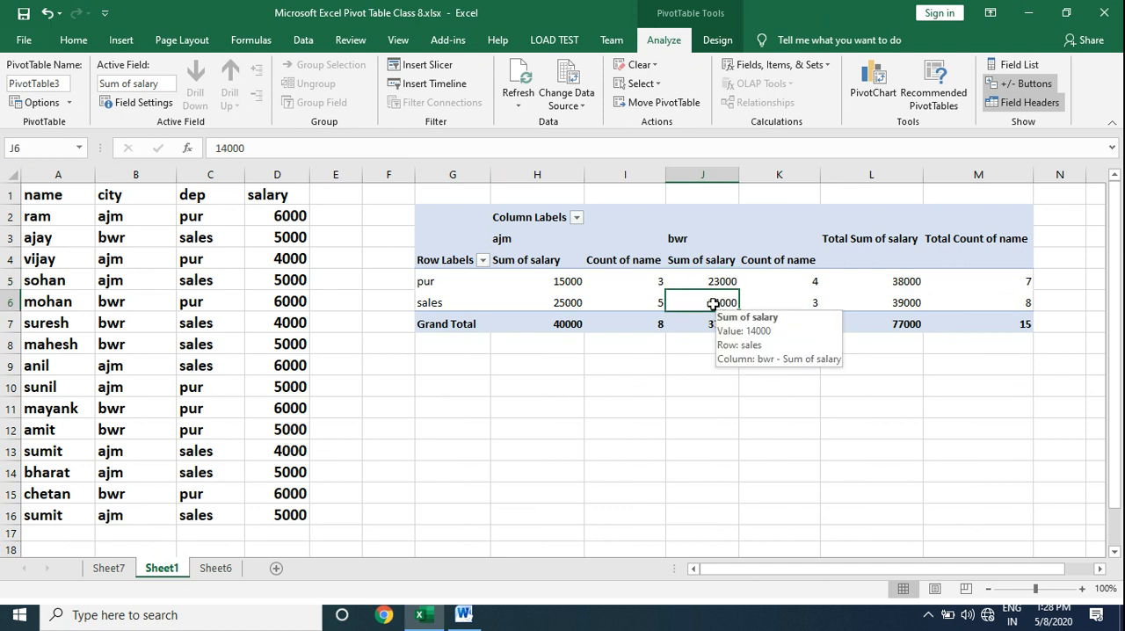
{"action": "double_click", "coordinate": [712, 303]}
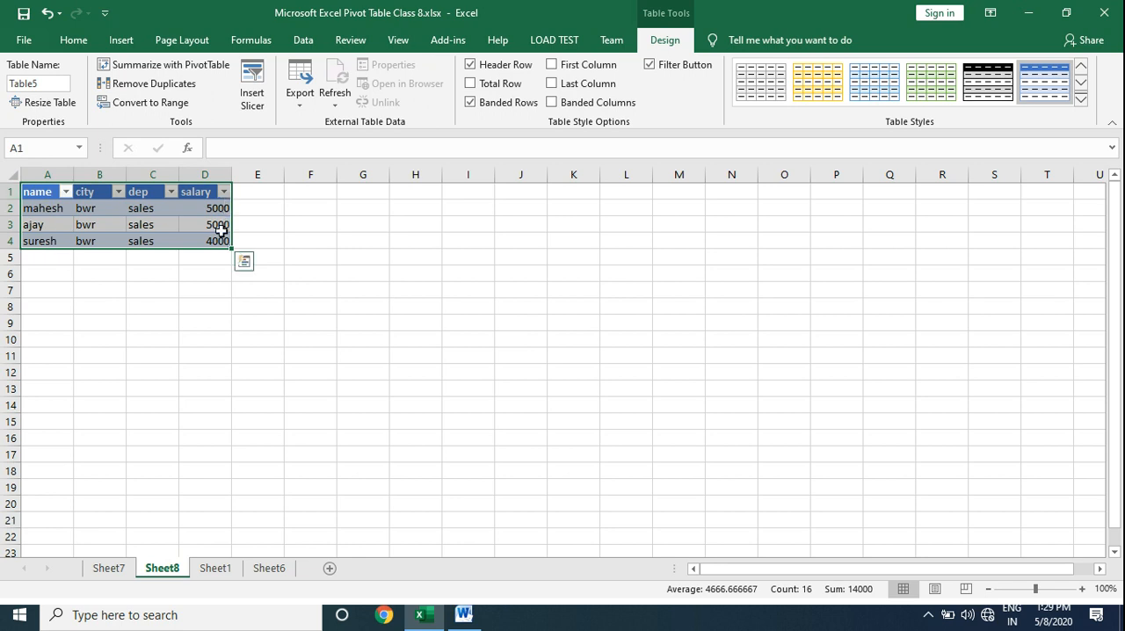
Create a PivotTable from the Sheet6 data range A1:E16 on a new worksheet.
{"action": "left_click", "coordinate": [216, 569]}
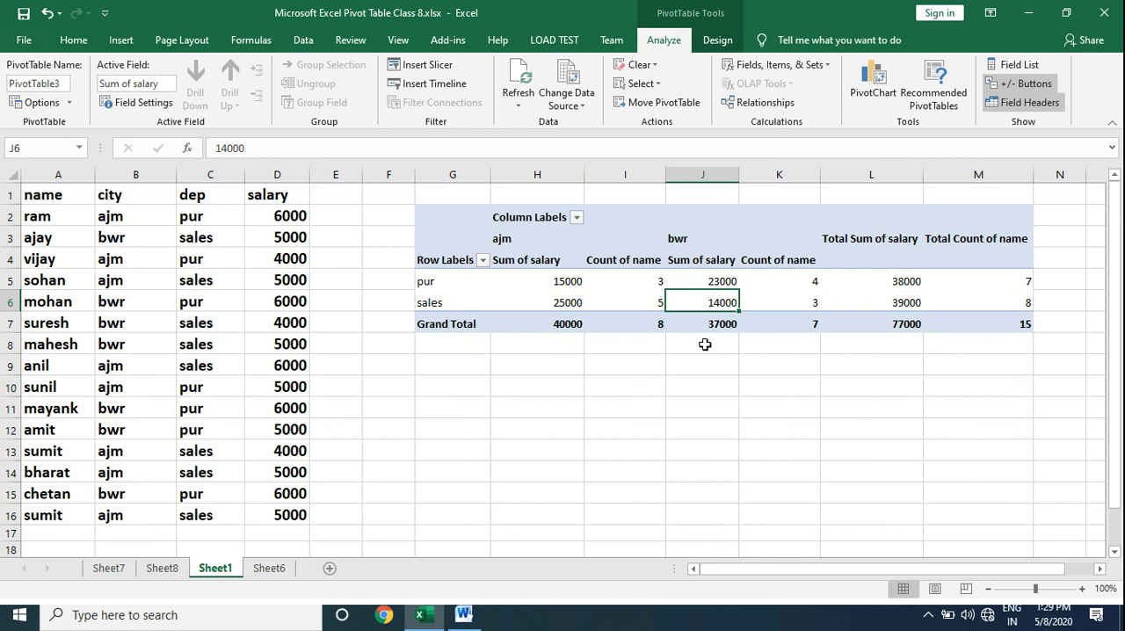
{"action": "left_click", "coordinate": [279, 572]}
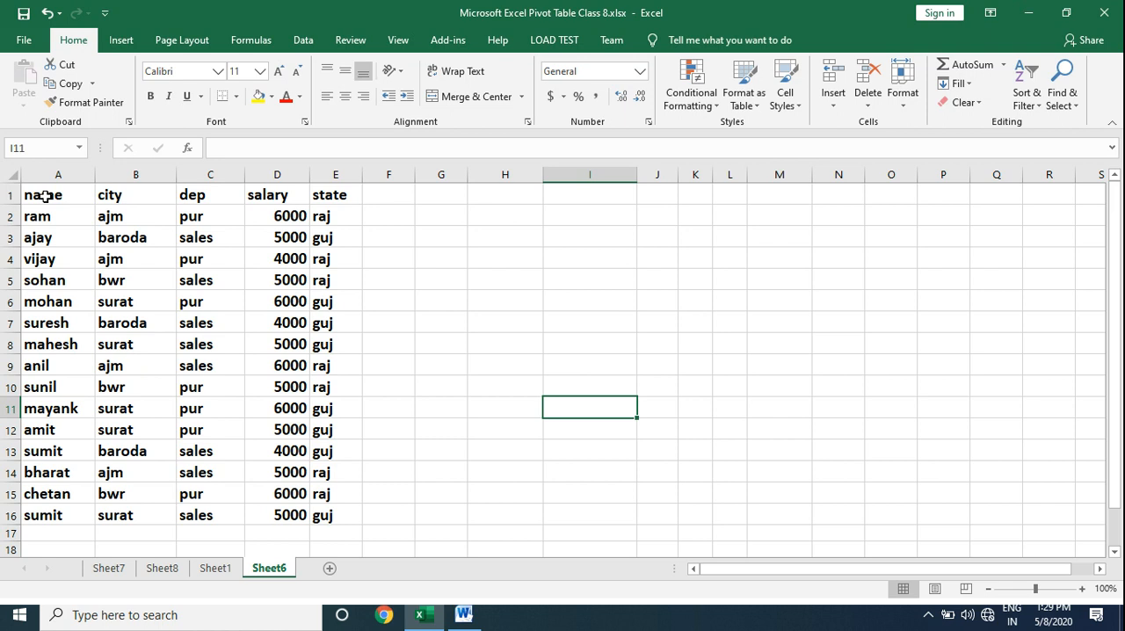
{"action": "left_click", "coordinate": [109, 262]}
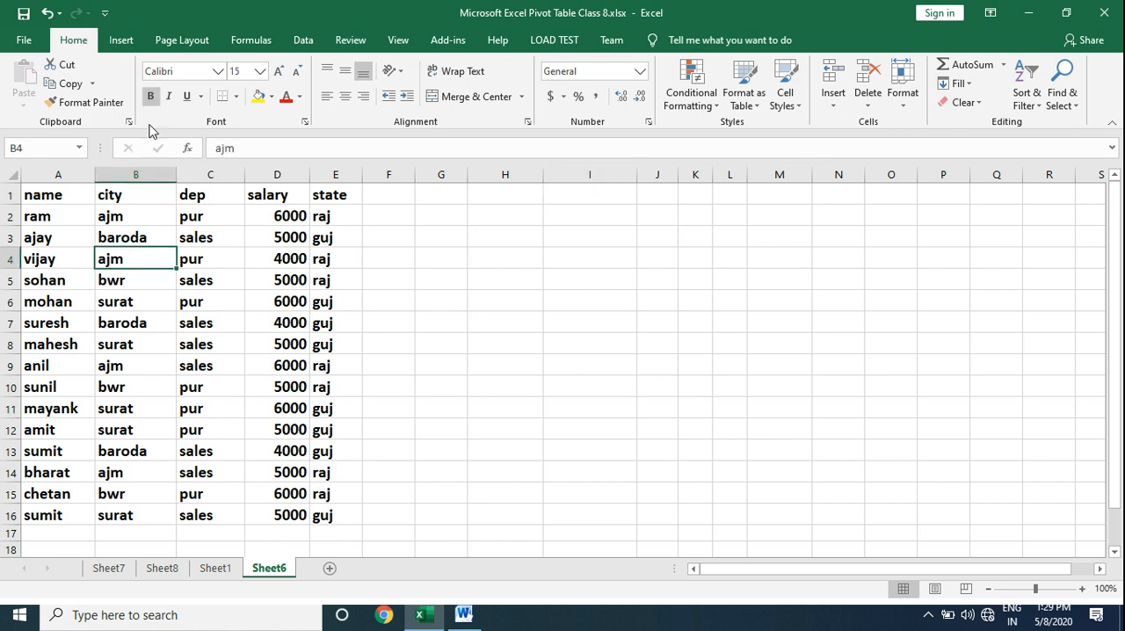
{"action": "left_click", "coordinate": [123, 40]}
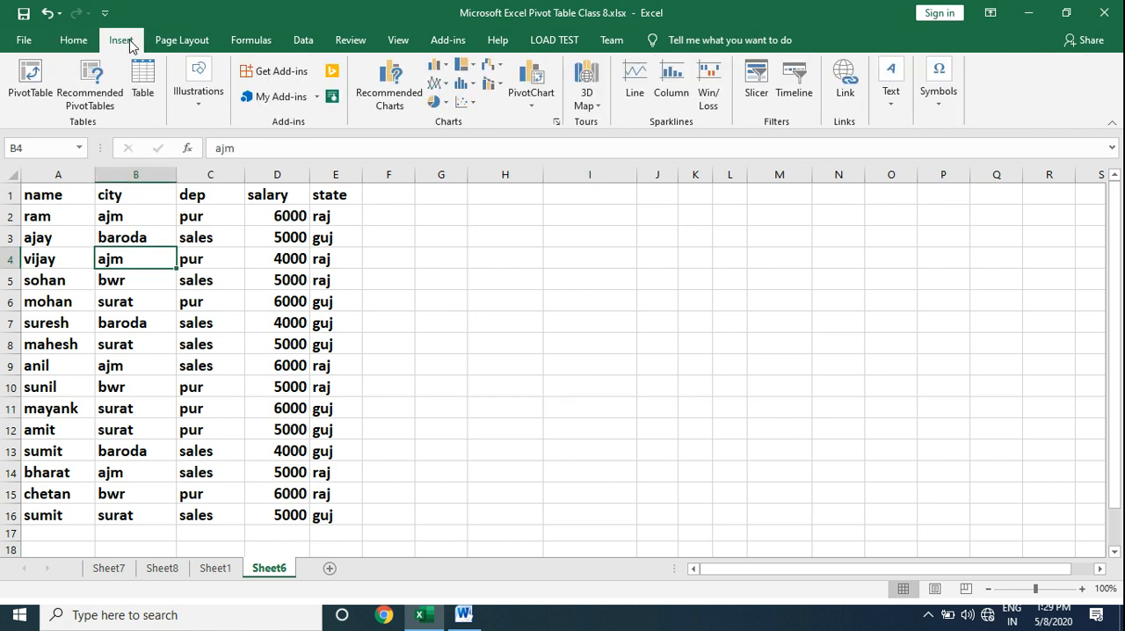
{"action": "left_click", "coordinate": [31, 79]}
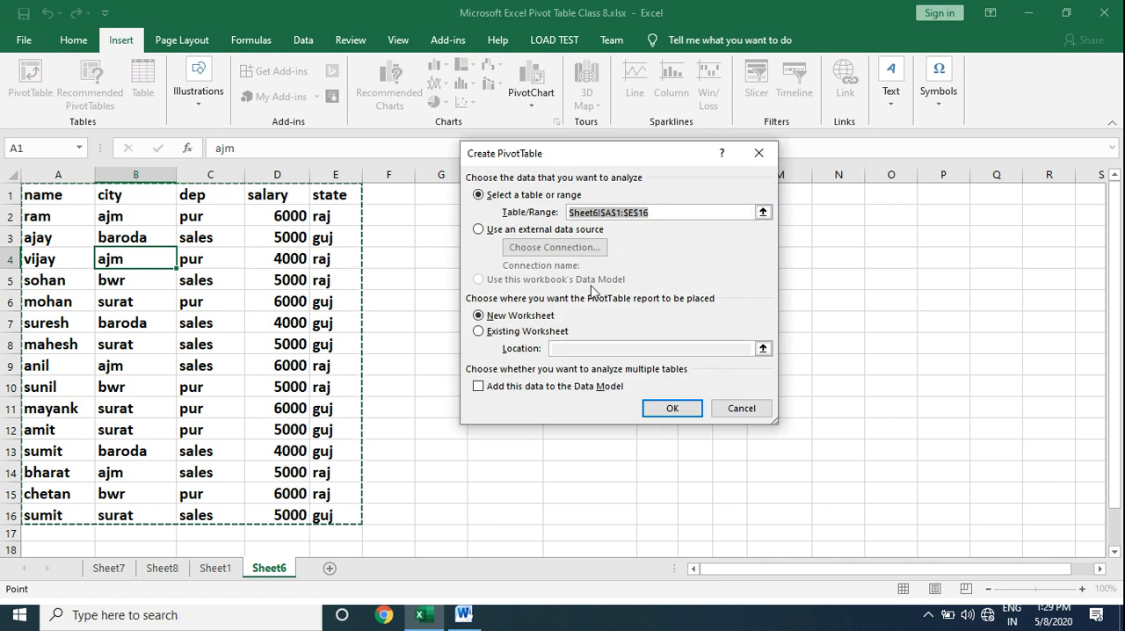
{"action": "left_click", "coordinate": [518, 322]}
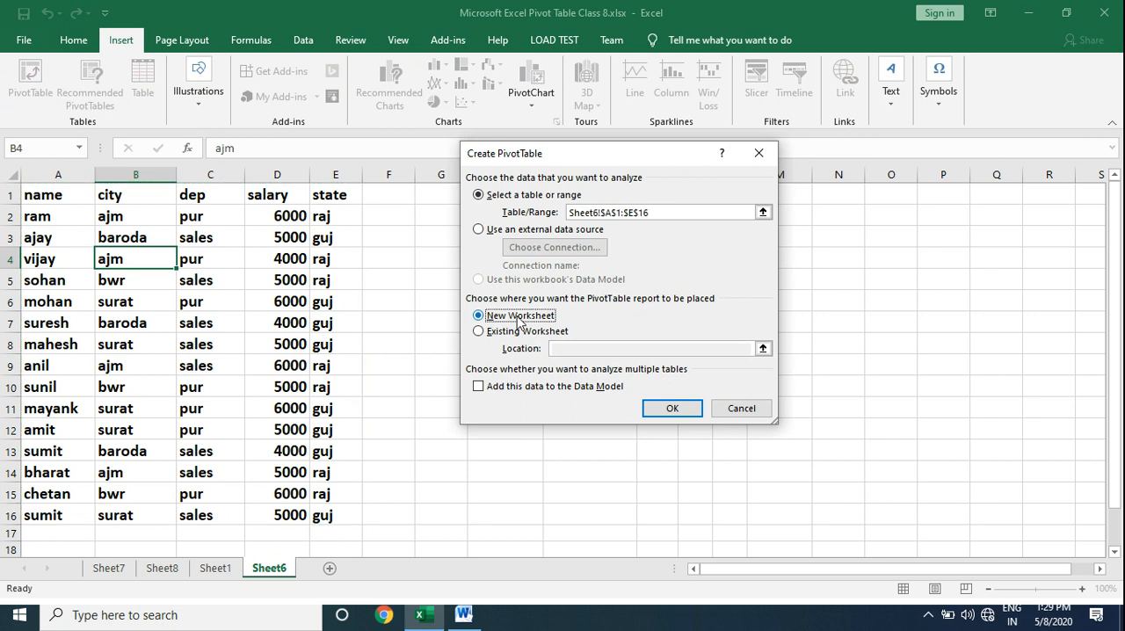
{"action": "left_click", "coordinate": [672, 409]}
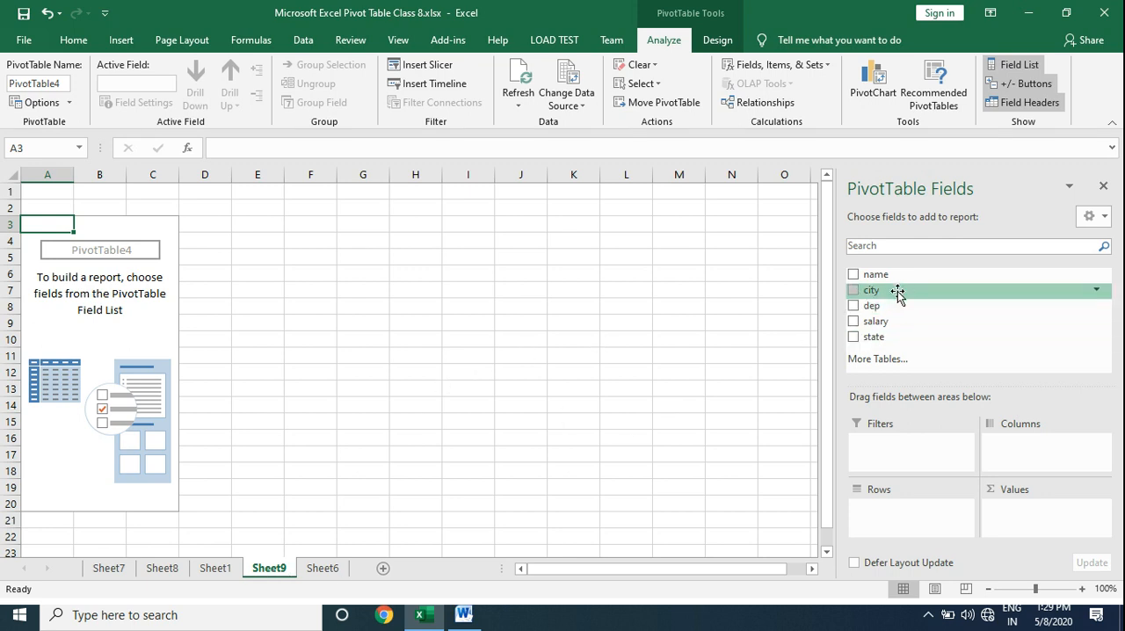
Lay out the new PivotTable with city as columns, dep as rows, sum of salary and count of name as values, and state as filter.
{"action": "left_click_drag", "start_coordinate": [898, 291], "coordinate": [1028, 452]}
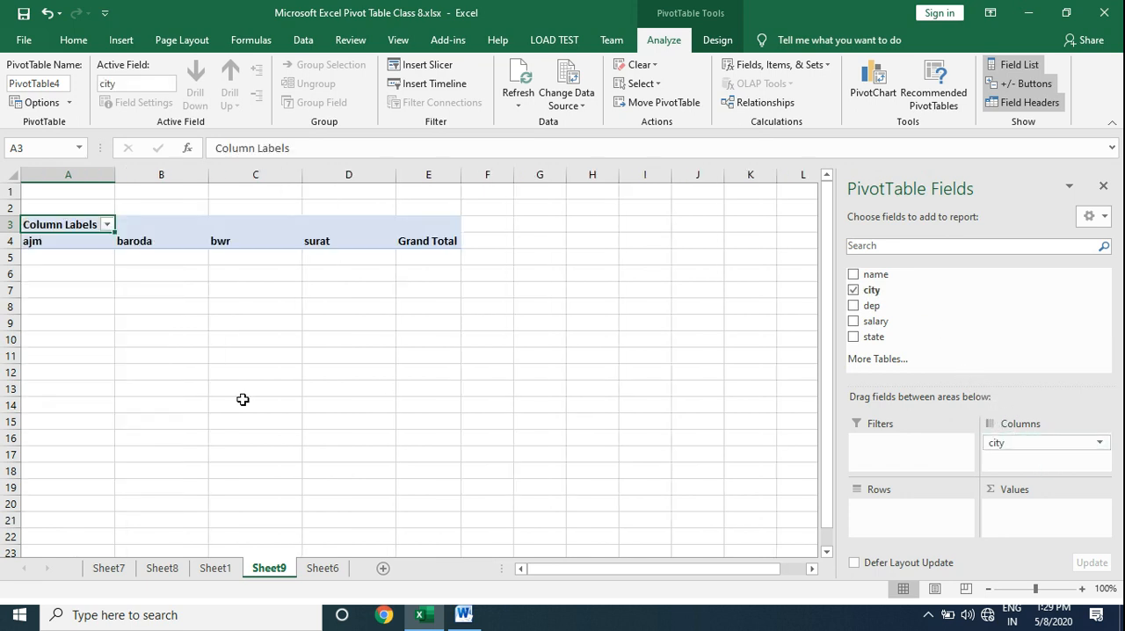
{"action": "left_click_drag", "start_coordinate": [872, 306], "coordinate": [891, 515]}
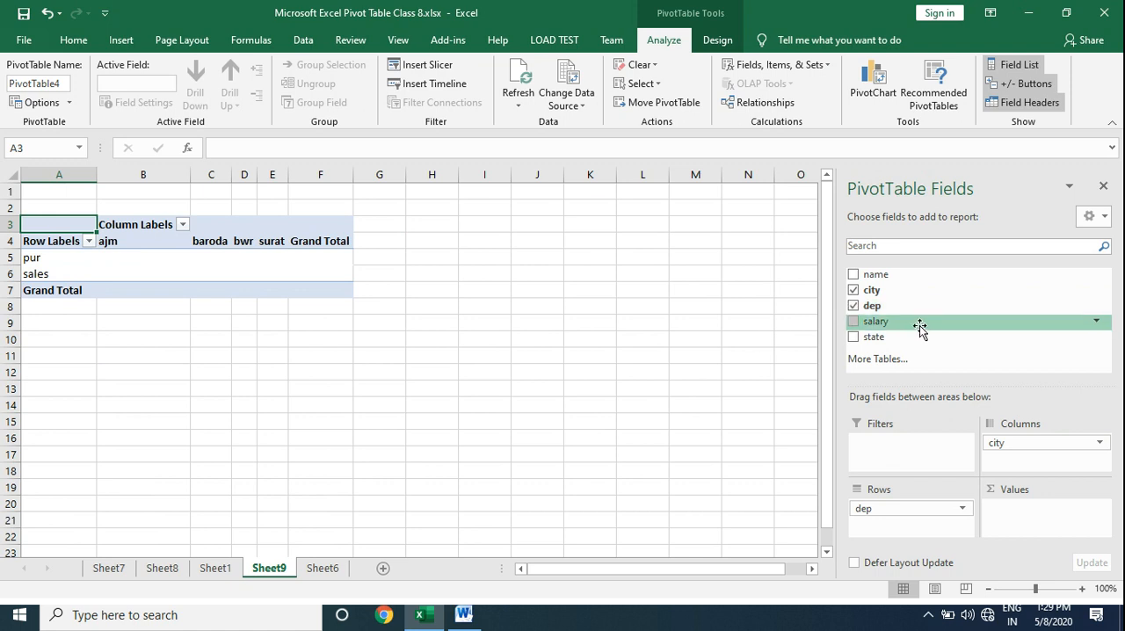
{"action": "left_click_drag", "start_coordinate": [917, 327], "coordinate": [1027, 517]}
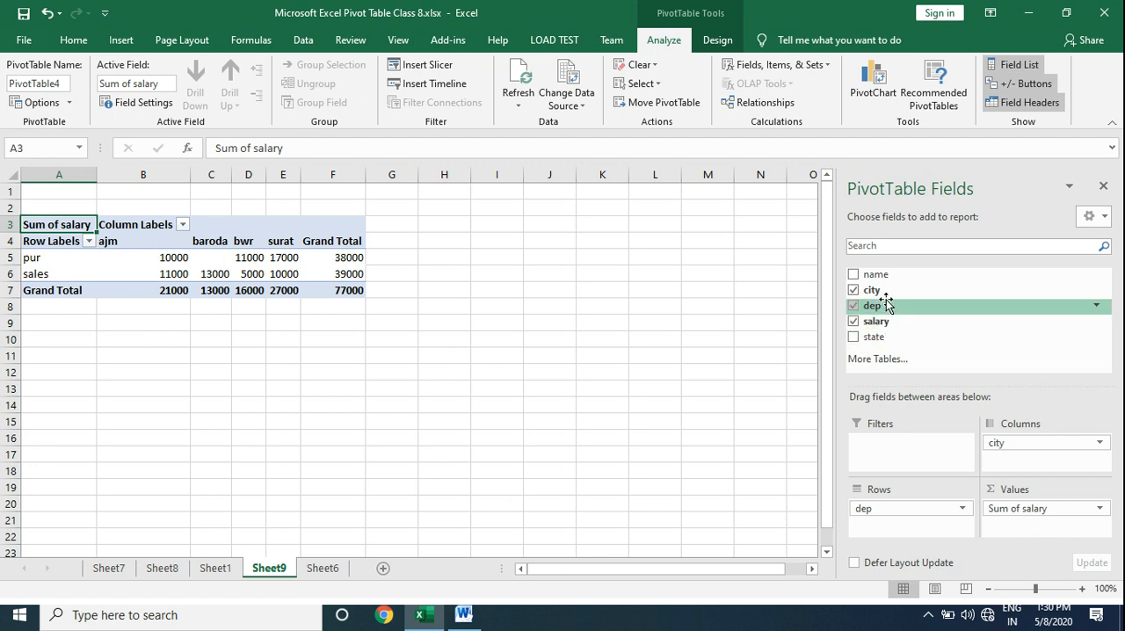
{"action": "left_click_drag", "start_coordinate": [899, 278], "coordinate": [1015, 522]}
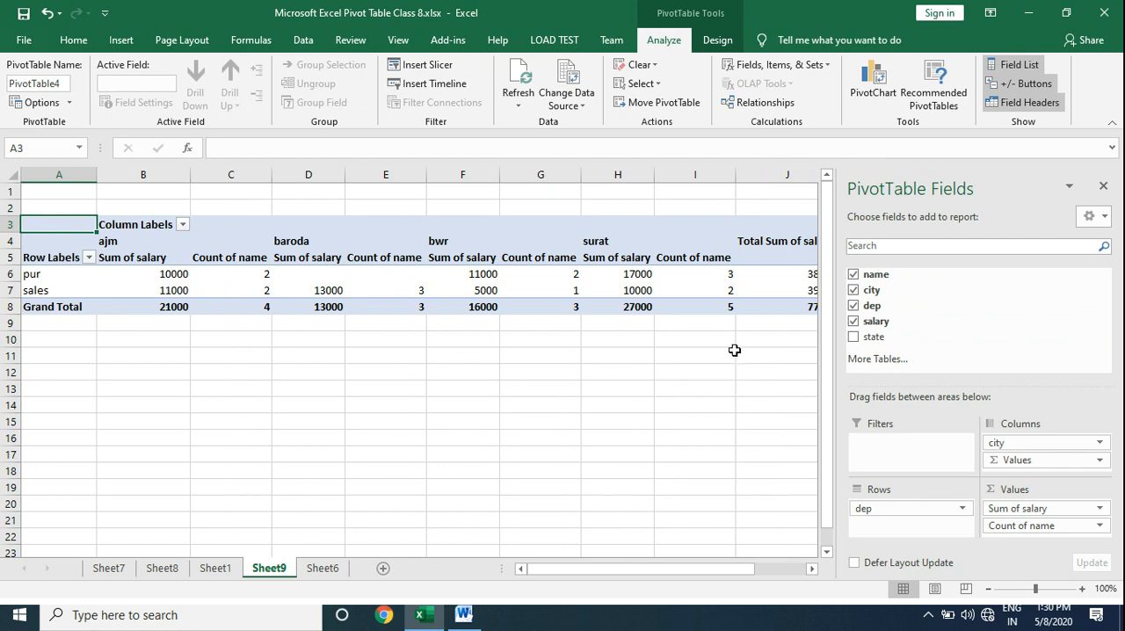
{"action": "left_click_drag", "start_coordinate": [882, 341], "coordinate": [893, 456]}
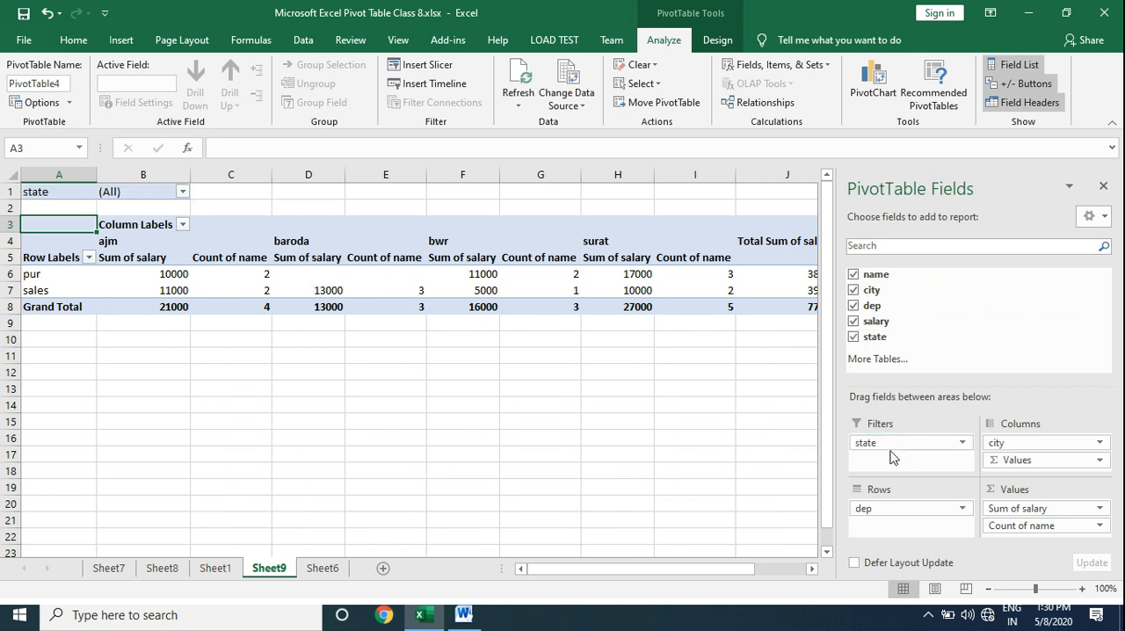
Hide the PivotTable field list and filter the report to show only the state guj.
{"action": "left_click", "coordinate": [1103, 186]}
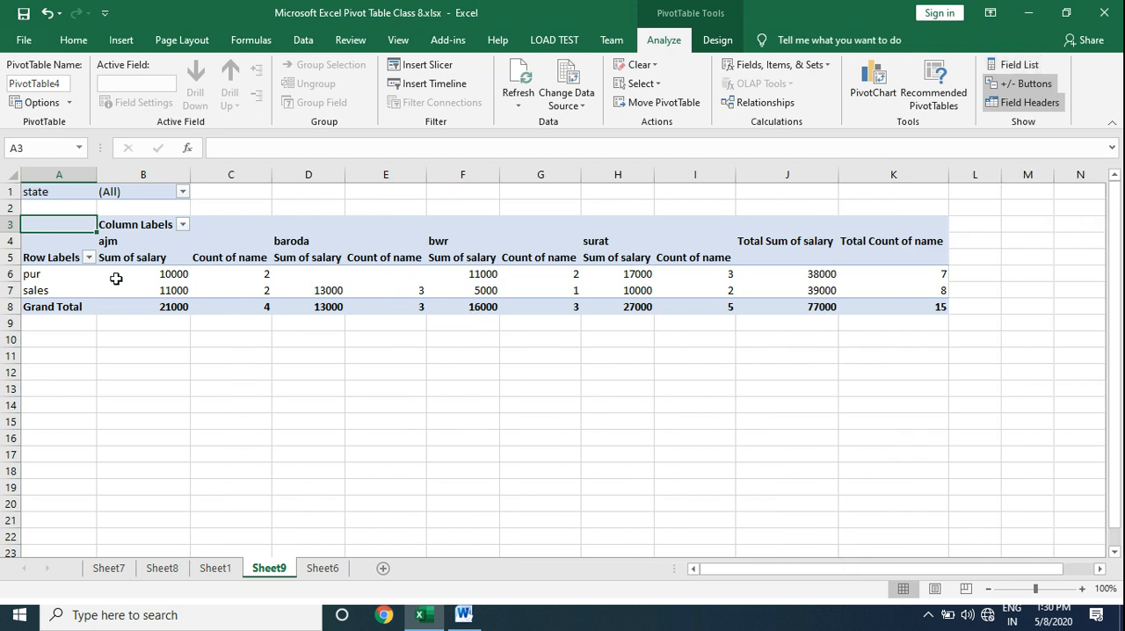
{"action": "left_click", "coordinate": [183, 193]}
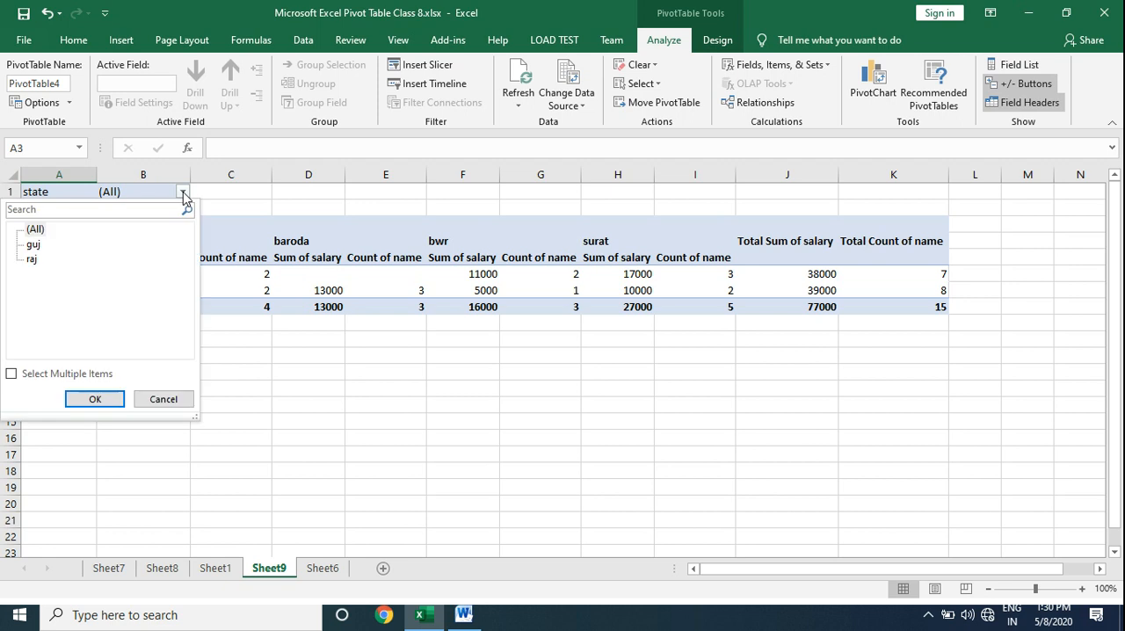
{"action": "left_click", "coordinate": [33, 247]}
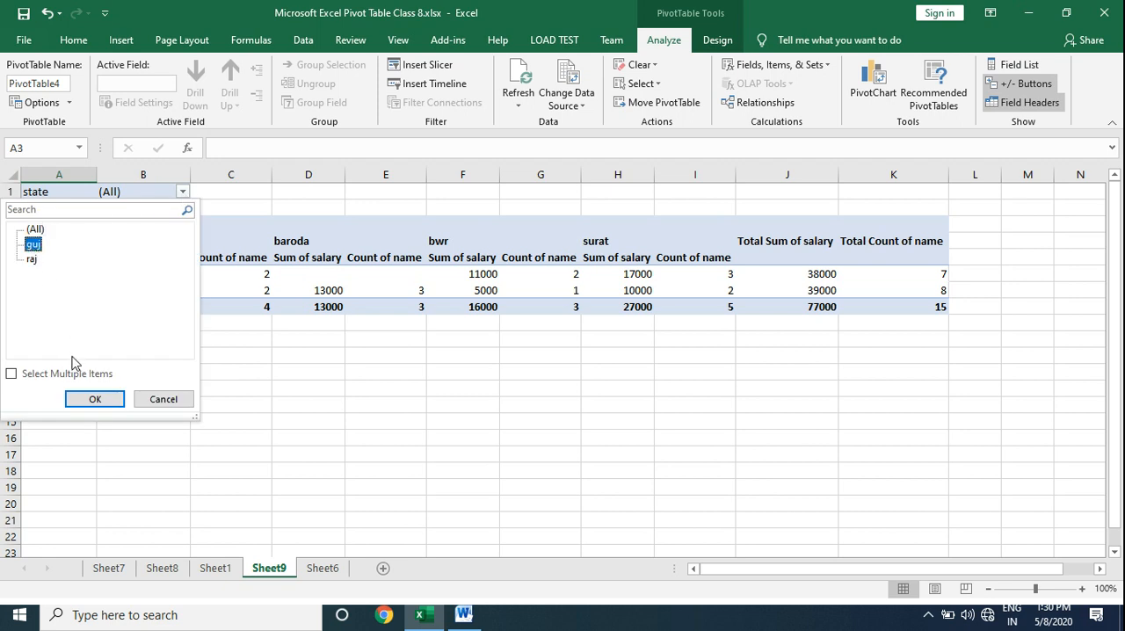
{"action": "left_click", "coordinate": [100, 403]}
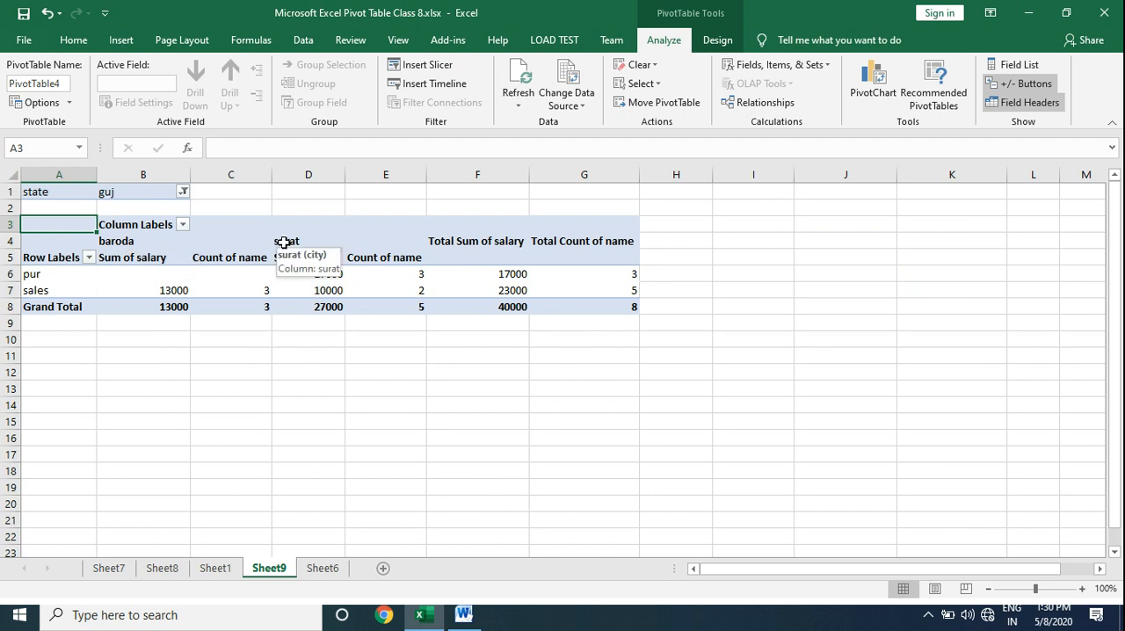
Switch the PivotTable's state filter to raj.
{"action": "left_click", "coordinate": [183, 192]}
{"action": "left_click", "coordinate": [31, 261]}
{"action": "left_click", "coordinate": [94, 398]}
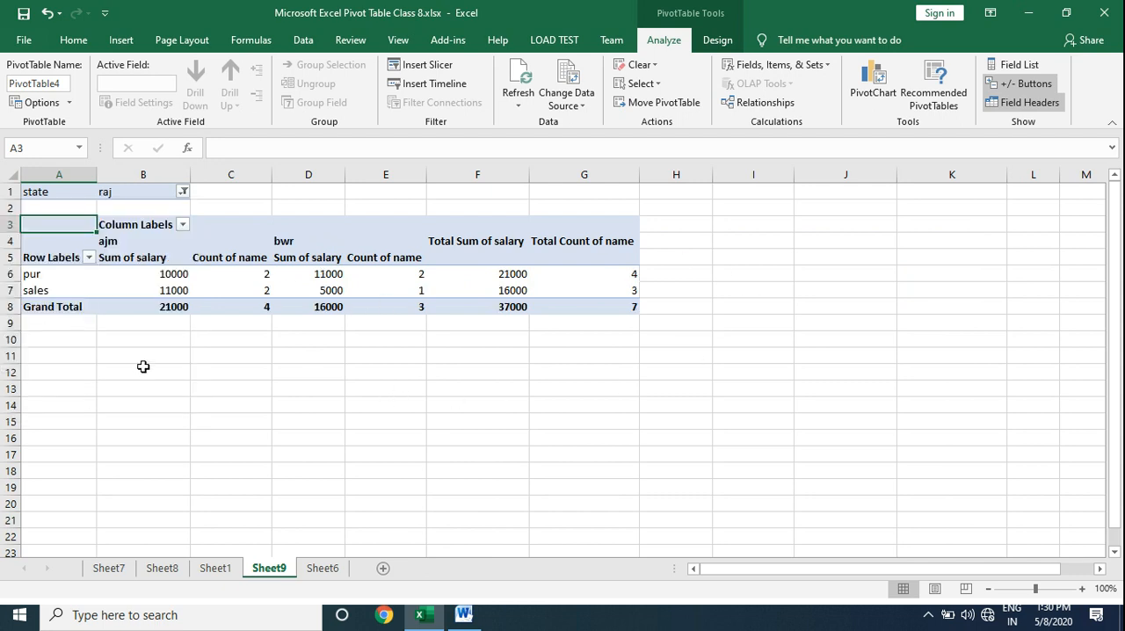
Reset the PivotTable's state filter to show all states.
{"action": "left_click", "coordinate": [182, 192]}
{"action": "left_click", "coordinate": [34, 230]}
{"action": "left_click", "coordinate": [103, 402]}
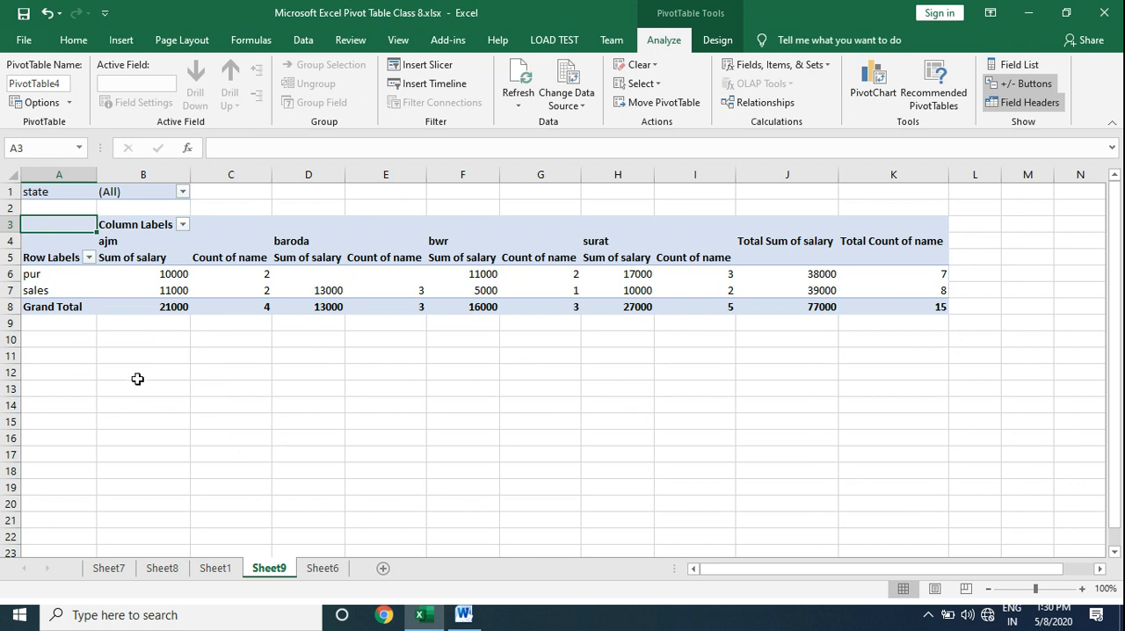
Create another PivotTable from the Sheet1 data range A1:D16 on a new worksheet.
{"action": "left_click", "coordinate": [322, 571]}
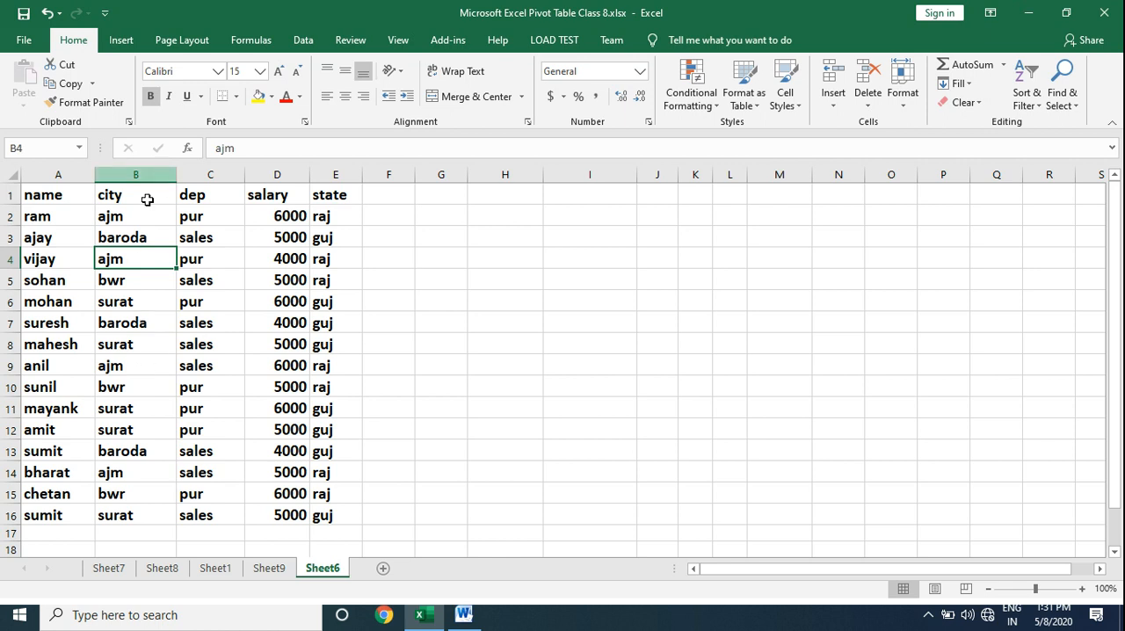
{"action": "left_click", "coordinate": [225, 569]}
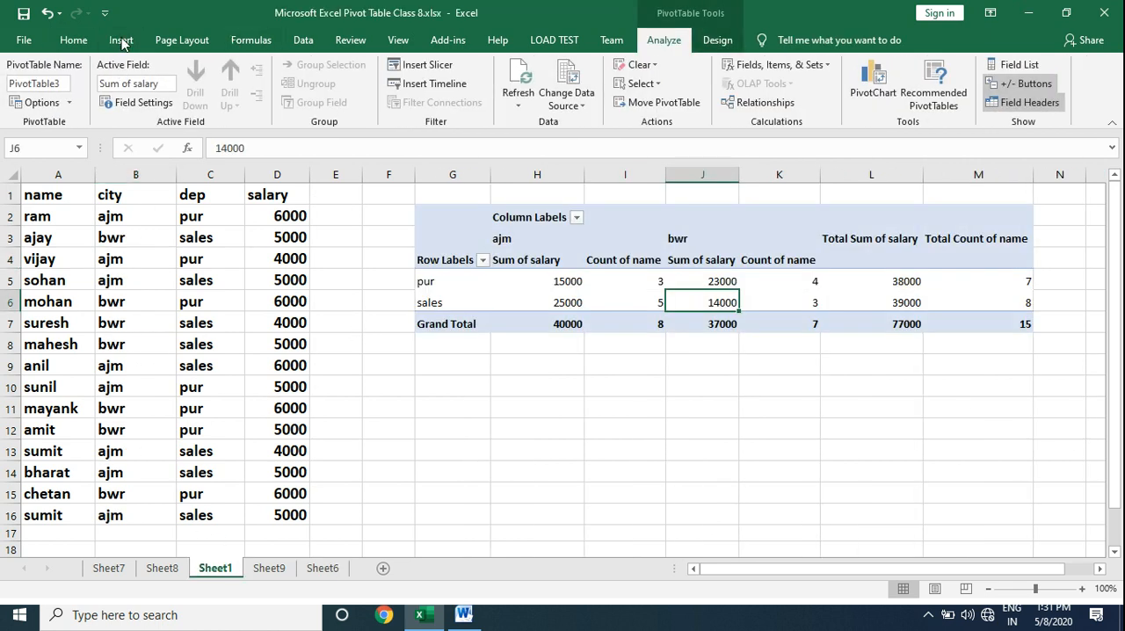
{"action": "left_click", "coordinate": [134, 281]}
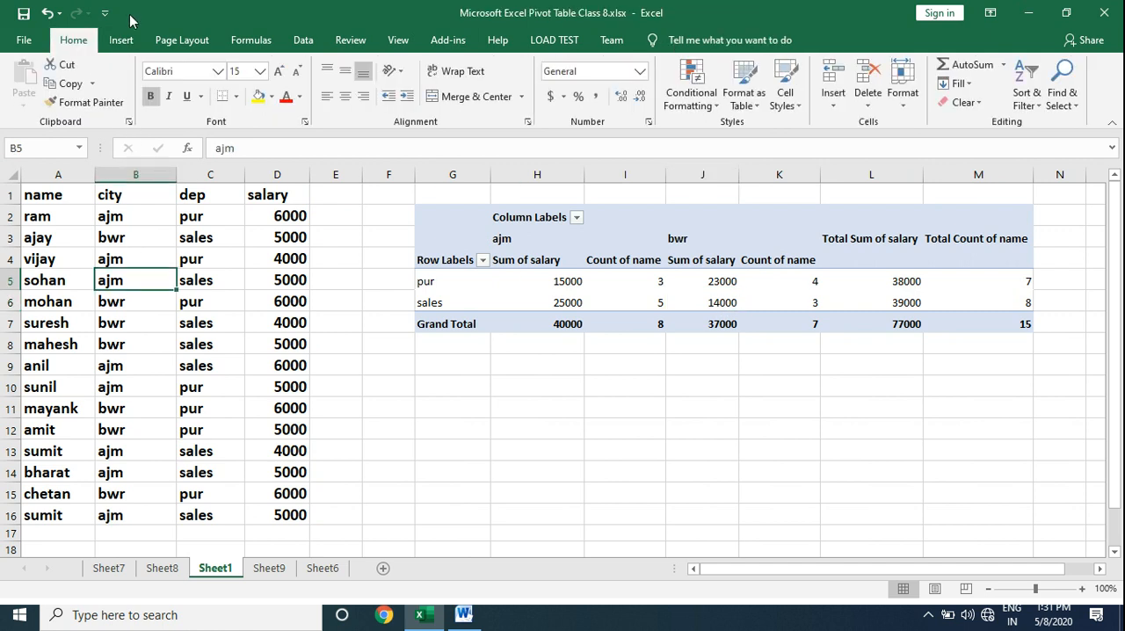
{"action": "left_click", "coordinate": [121, 41]}
{"action": "left_click", "coordinate": [30, 83]}
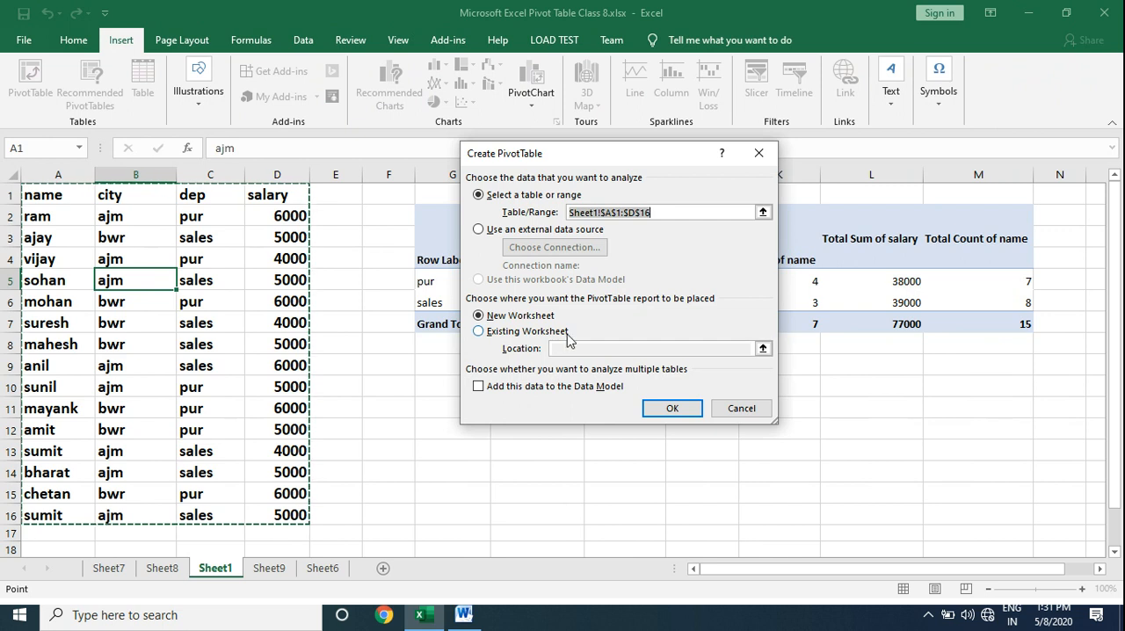
{"action": "left_click", "coordinate": [672, 410]}
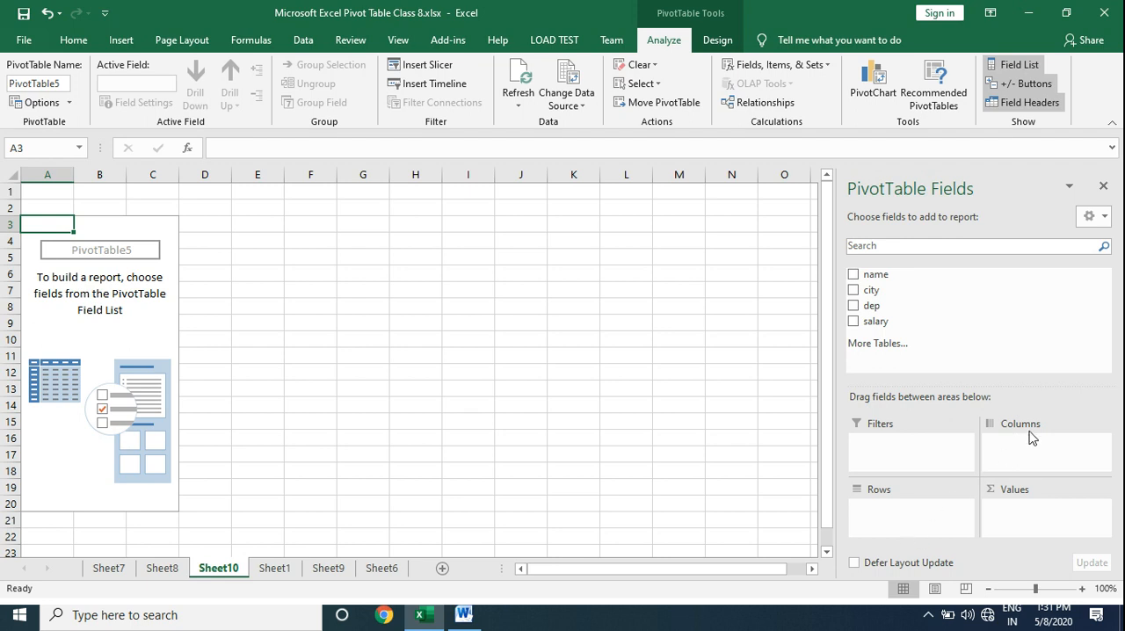
Lay out the new PivotTable with dep as columns, city as rows, and sum of salary and count of name as values.
{"action": "left_click_drag", "start_coordinate": [879, 305], "coordinate": [1014, 457]}
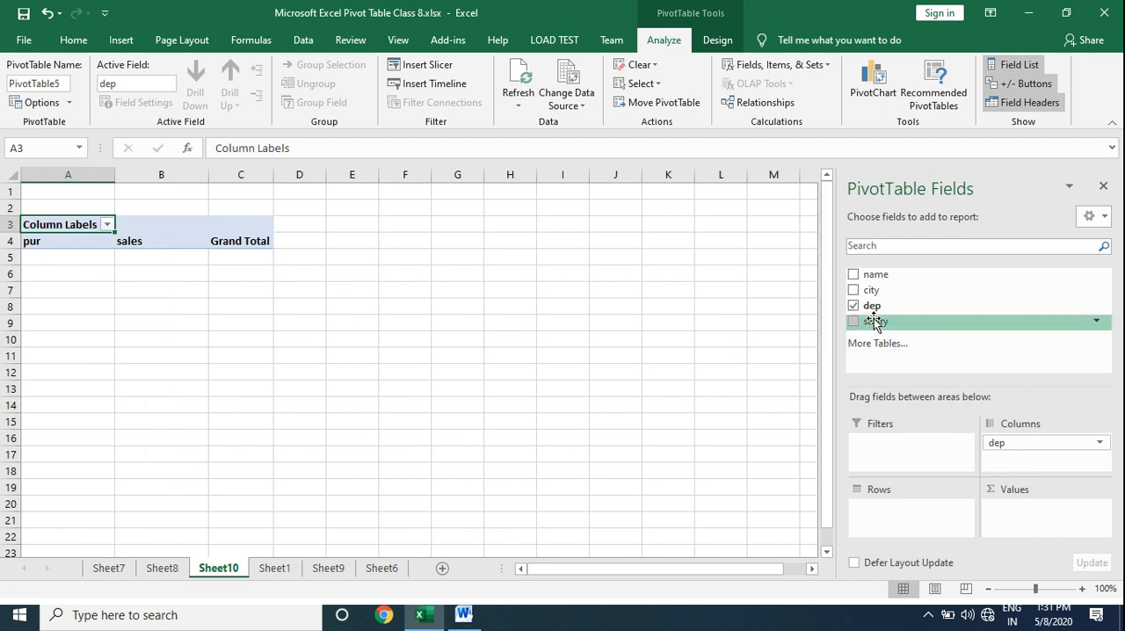
{"action": "left_click_drag", "start_coordinate": [874, 322], "coordinate": [1029, 517]}
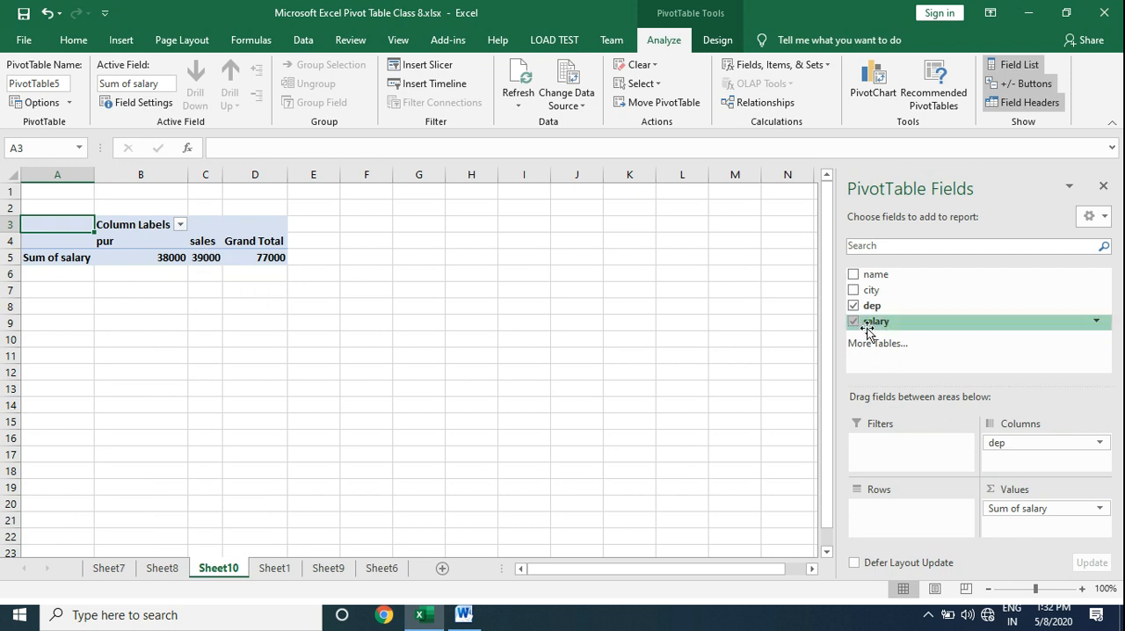
{"action": "left_click_drag", "start_coordinate": [902, 290], "coordinate": [885, 511]}
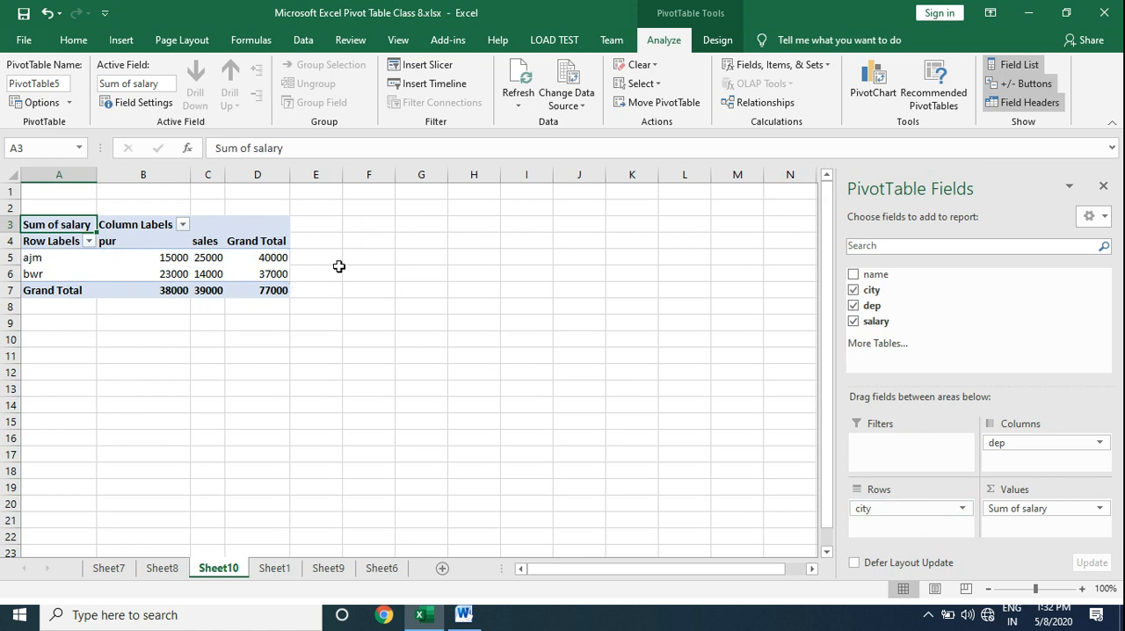
{"action": "left_click_drag", "start_coordinate": [893, 275], "coordinate": [1017, 528]}
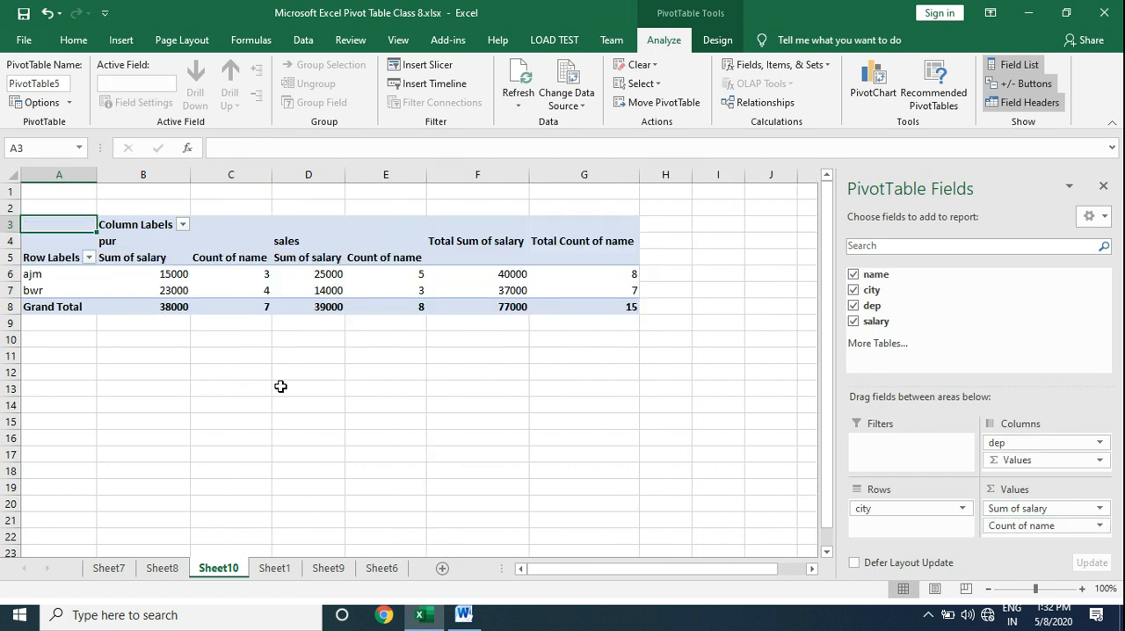